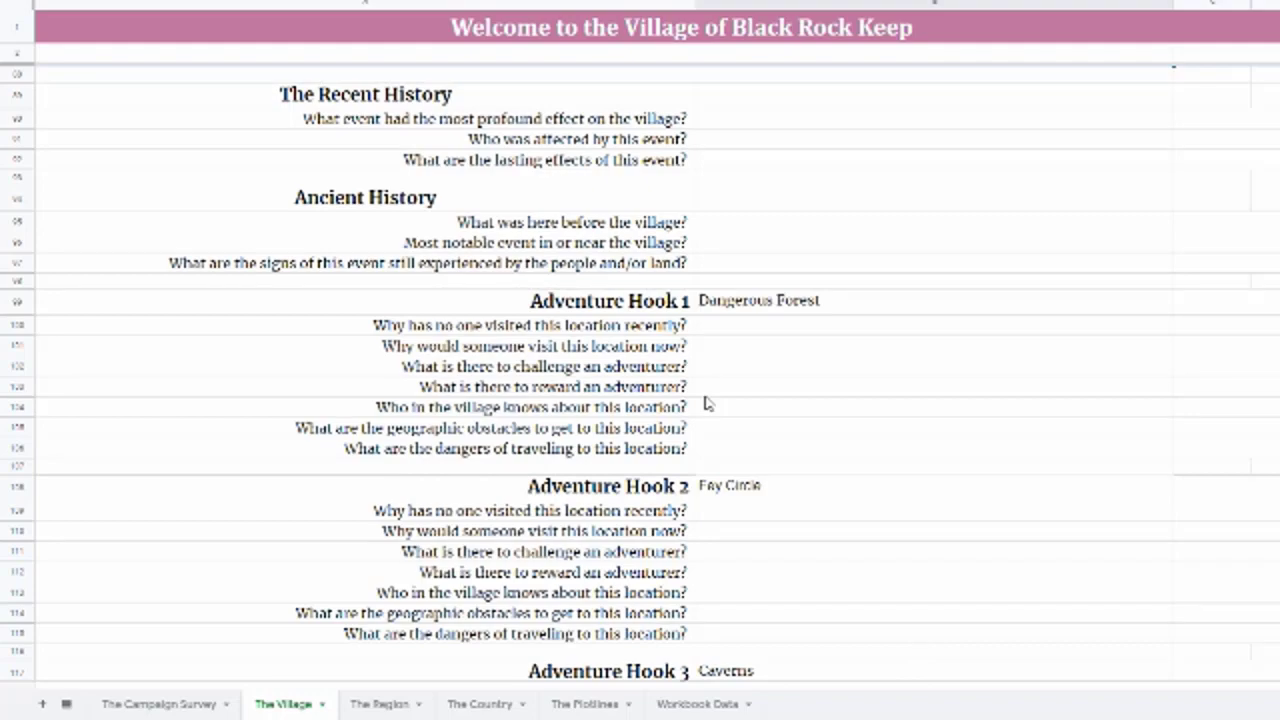
Answer the recent history question about the most profound event with the named captain's promotion to the role of leader
scroll(707, 403, up, 10)
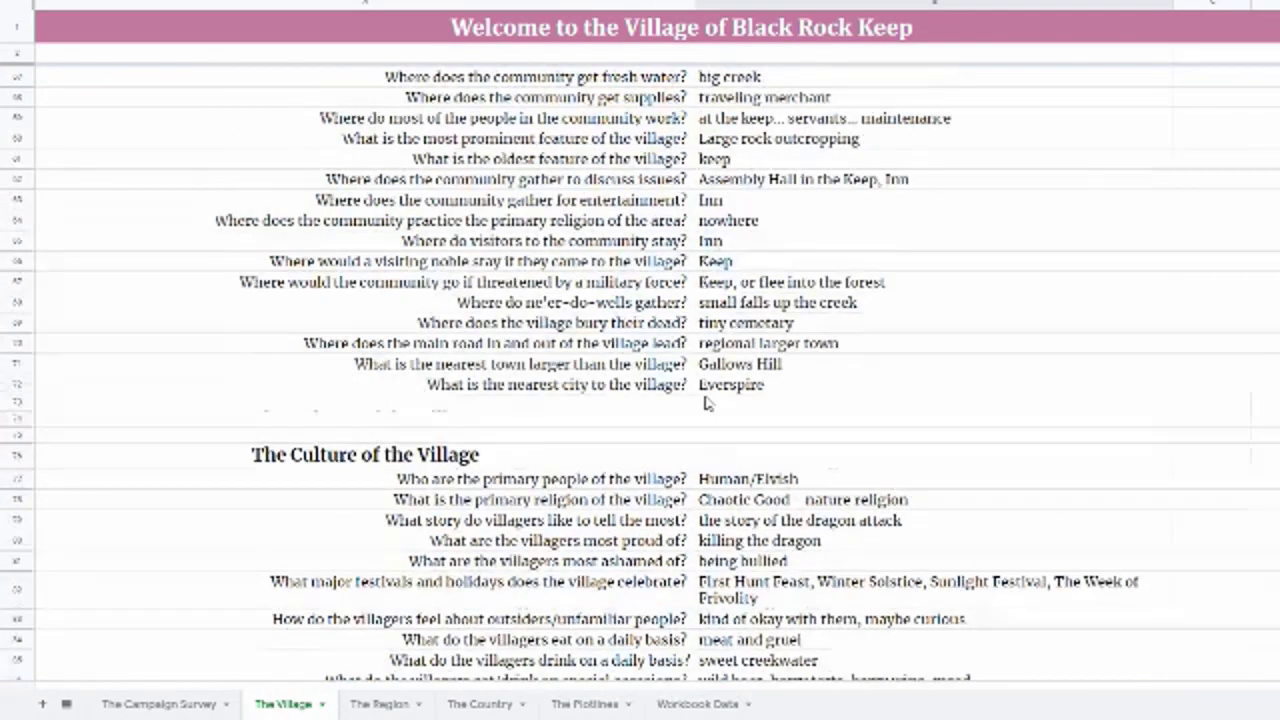
scroll(707, 403, up, 1)
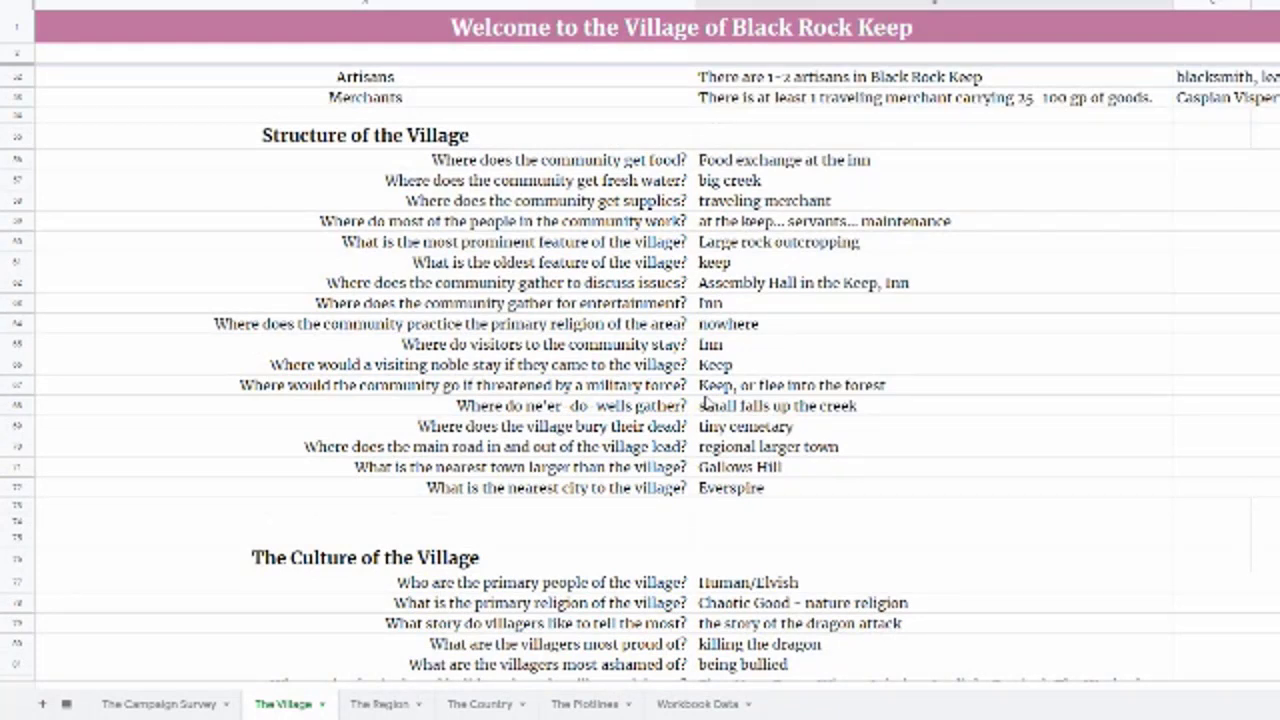
scroll(707, 403, down, 5)
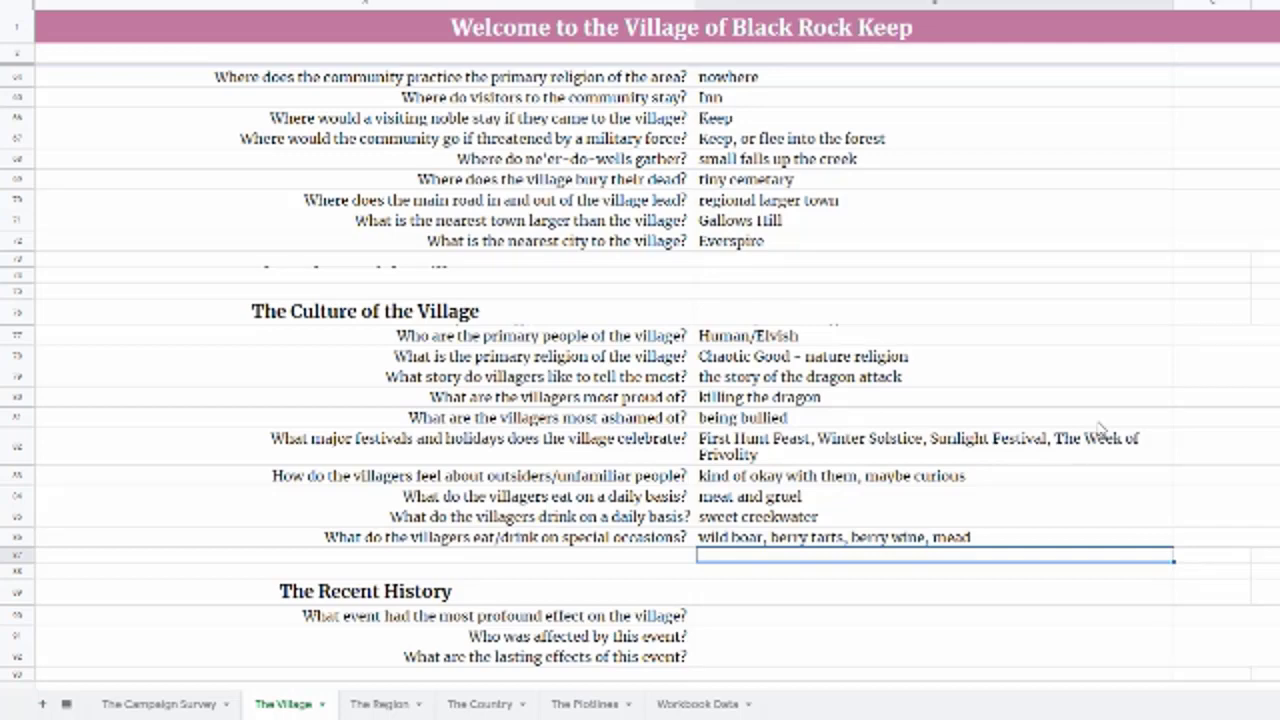
scroll(1095, 427, down, 5)
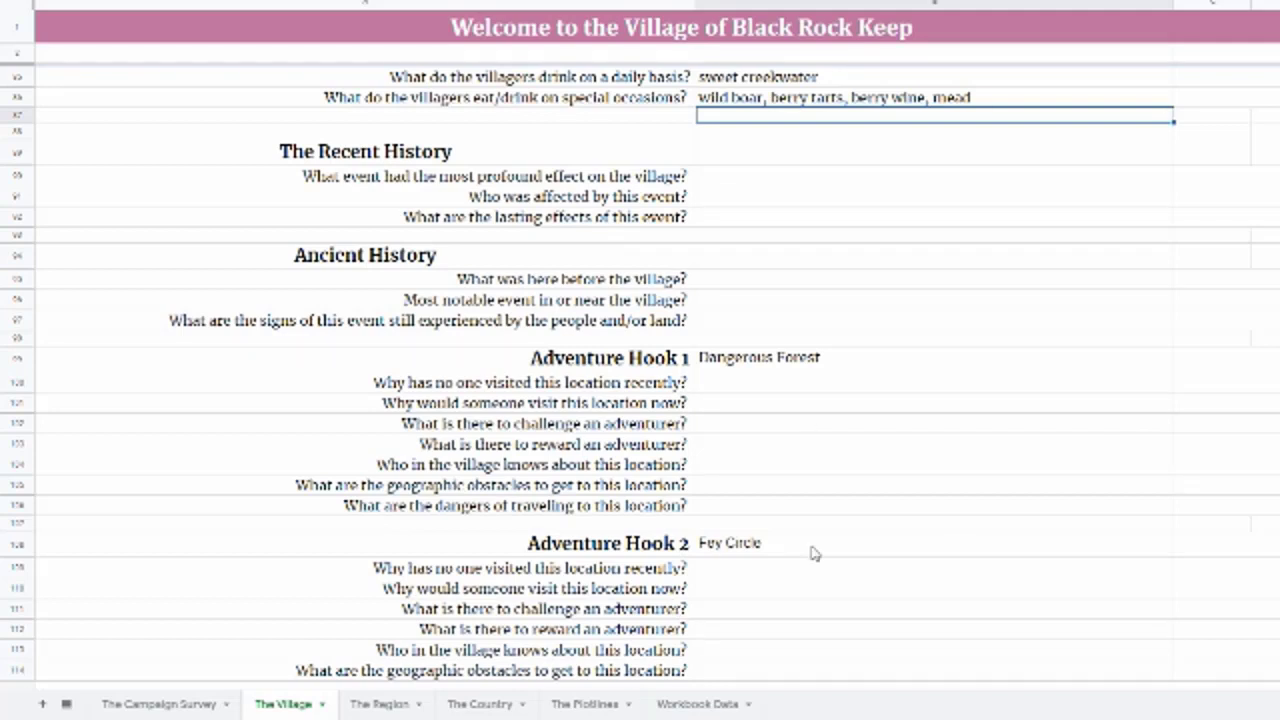
click(731, 180)
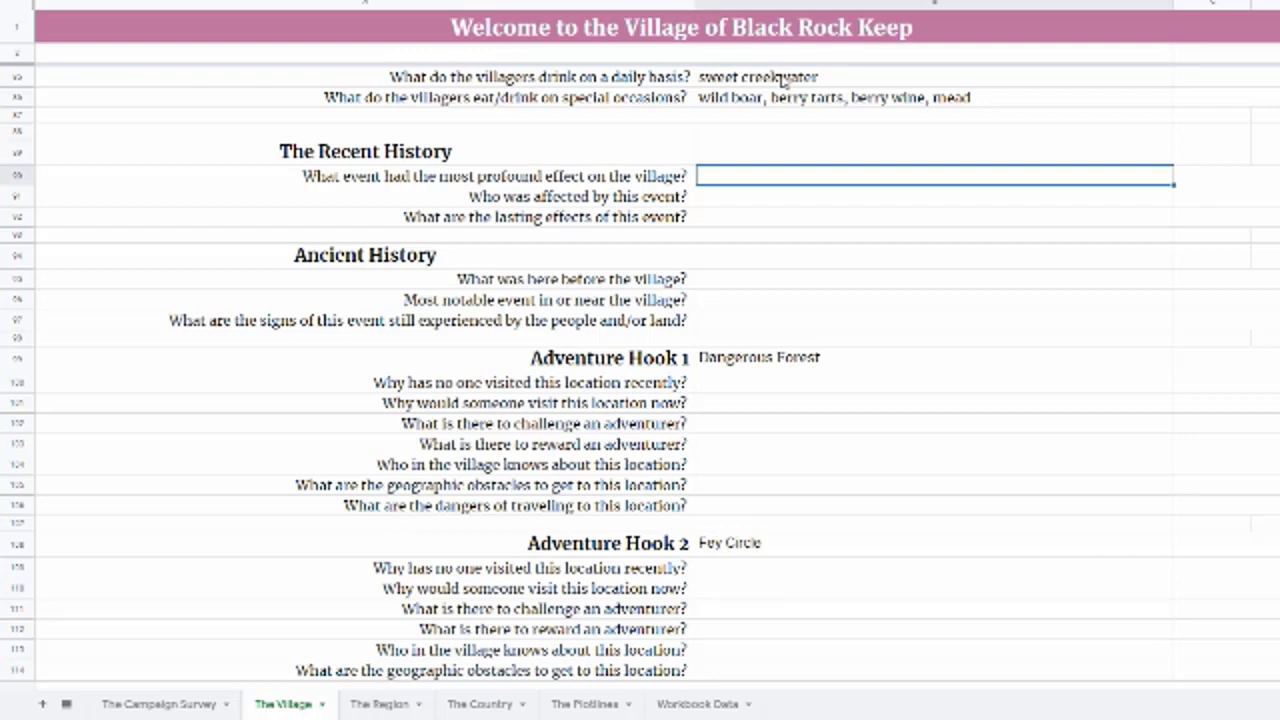
text(Cap)
key(BackSpace)
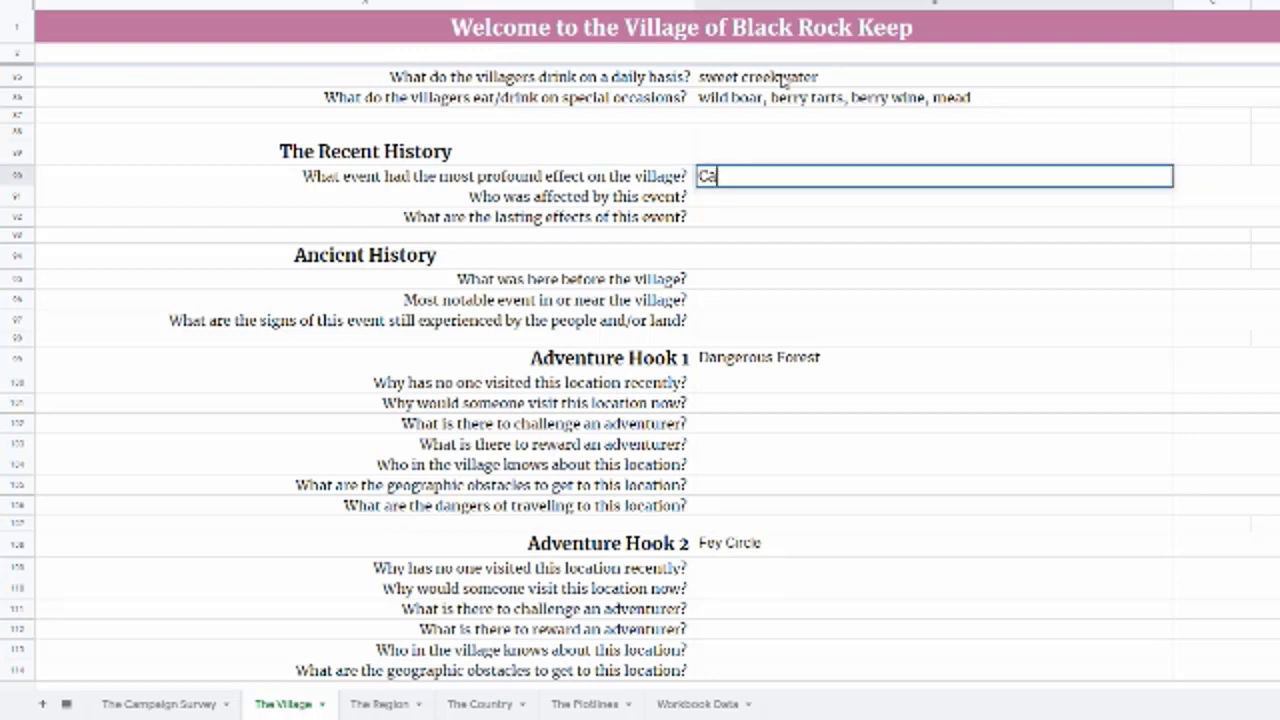
key(BackSpace)
key(BackSpace)
text(P)
key(BackSpace)
text(Promotion of)
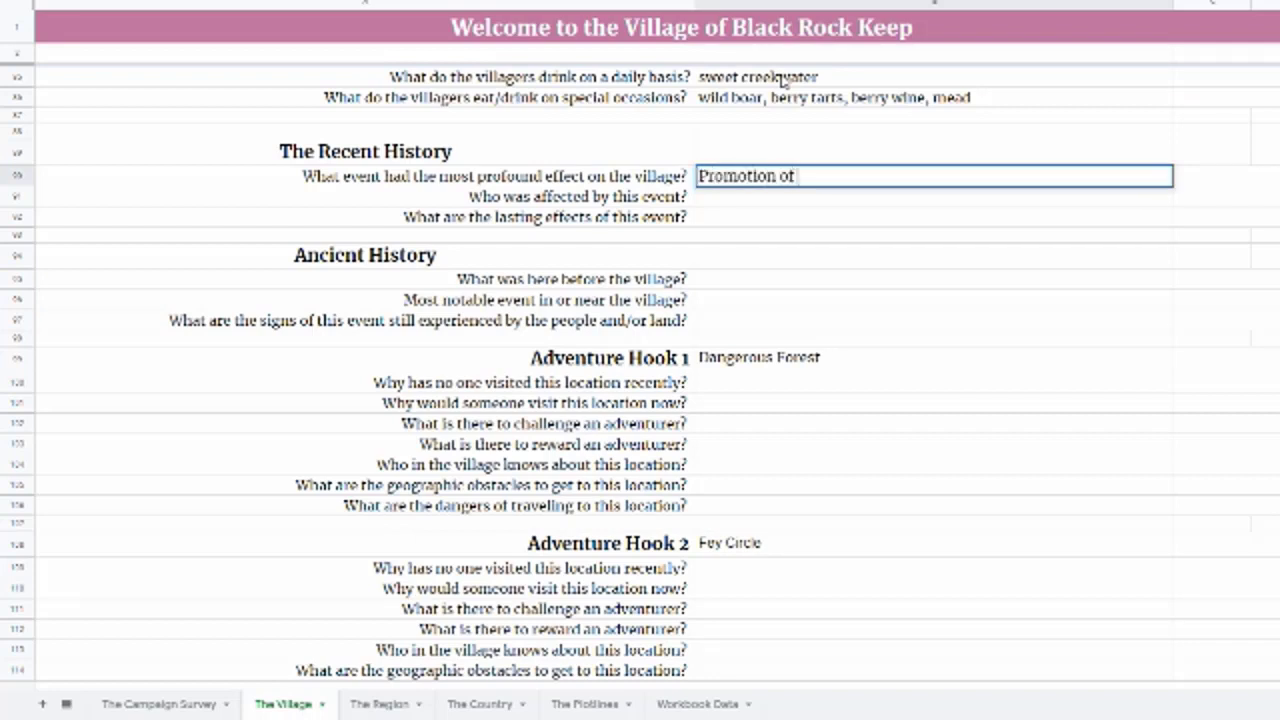
text( Captain Lyr)
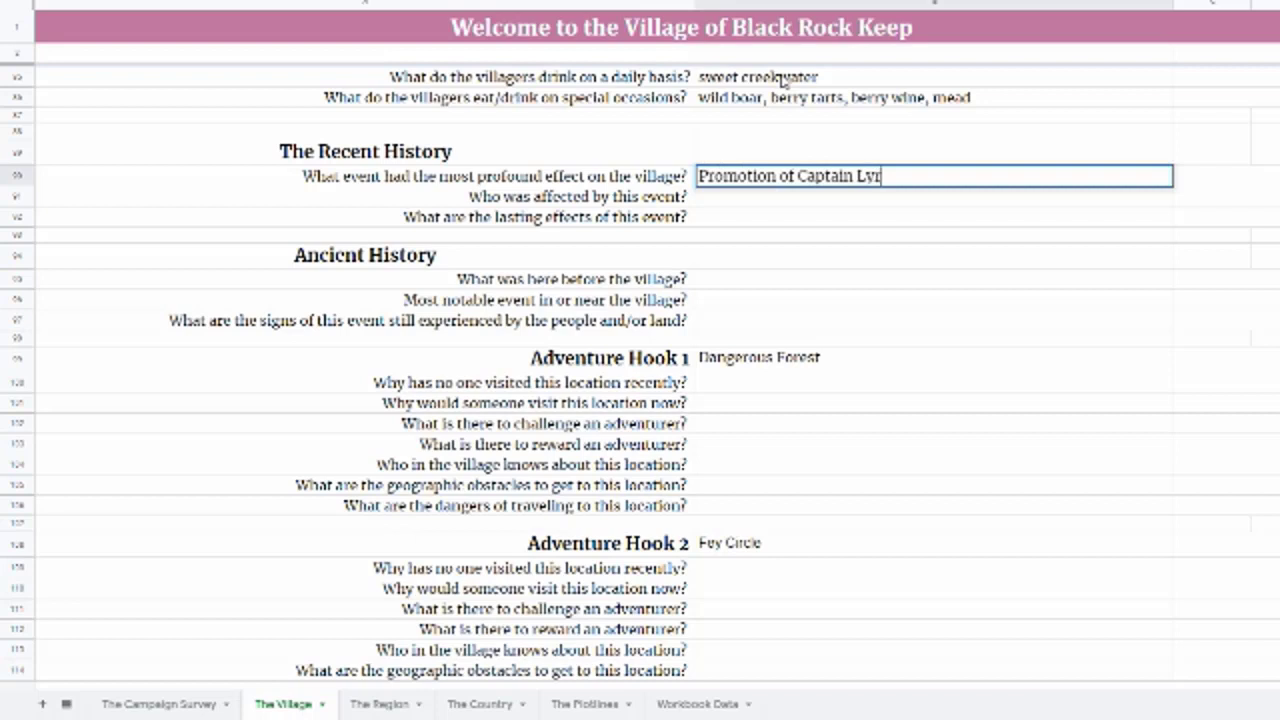
text(aian)
key(BackSpace)
key(BackSpace)
key(BackSpace)
key(BackSpace)
key(BackSpace)
key(BackSpace)
text(arian to th)
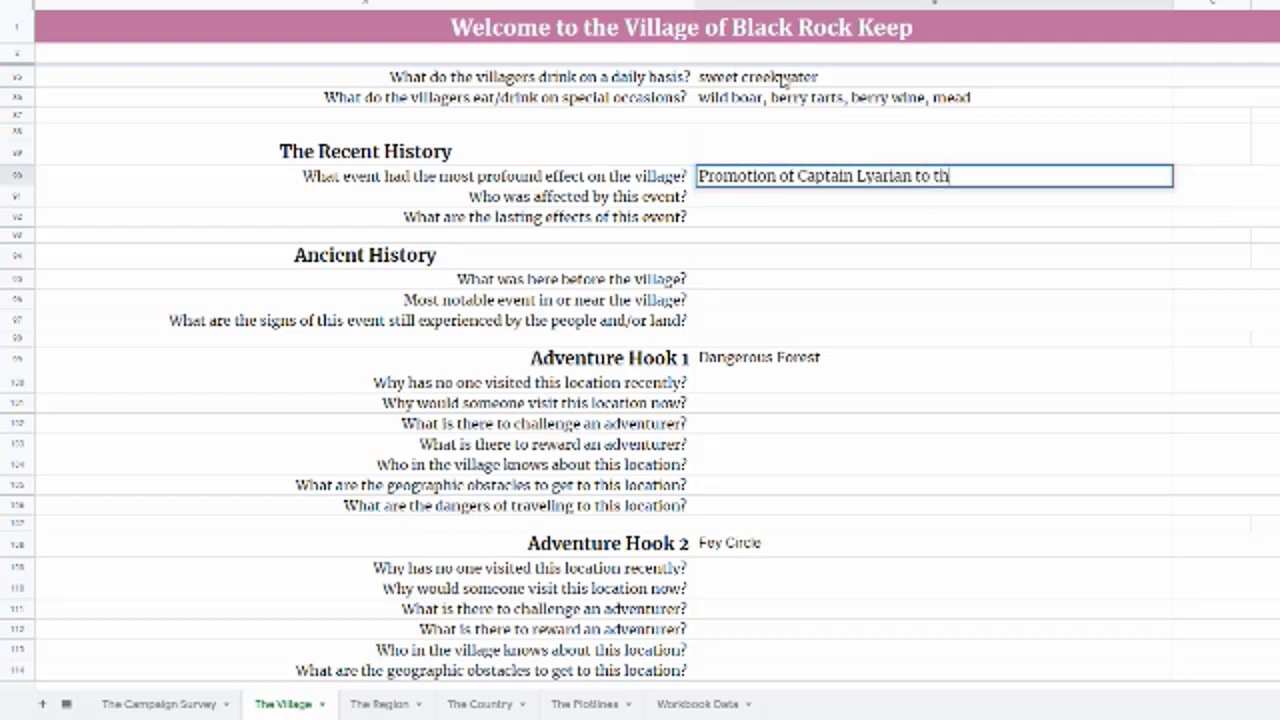
text(e role of leader)
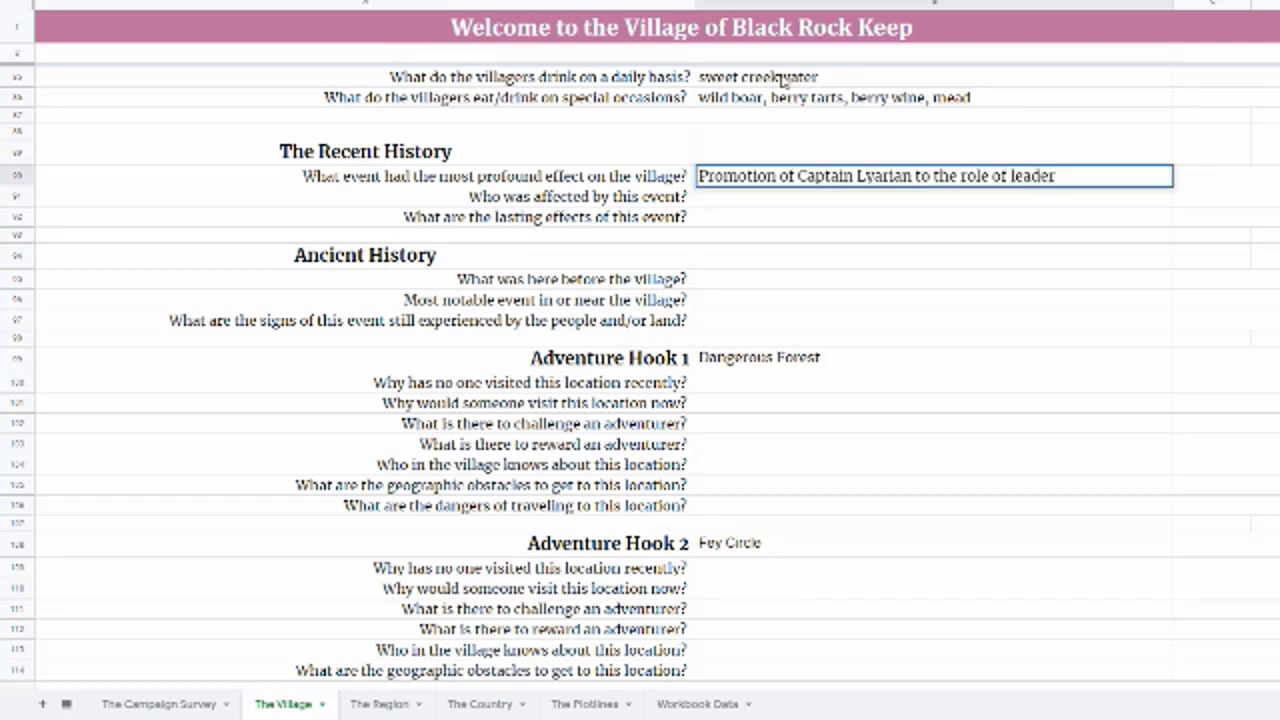
key(Return)
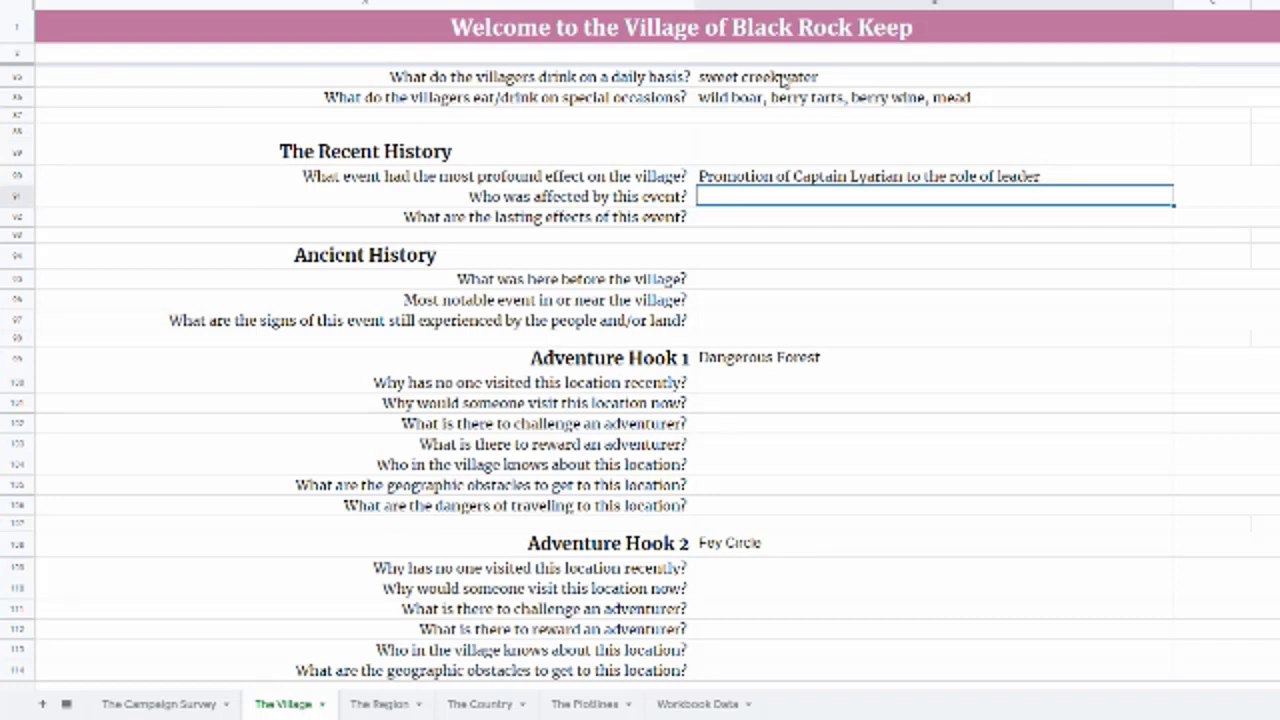
Enter "the entire village" as who was affected by the recent event and "conflict with village leaders" as its lasting effects
text(the entire village)
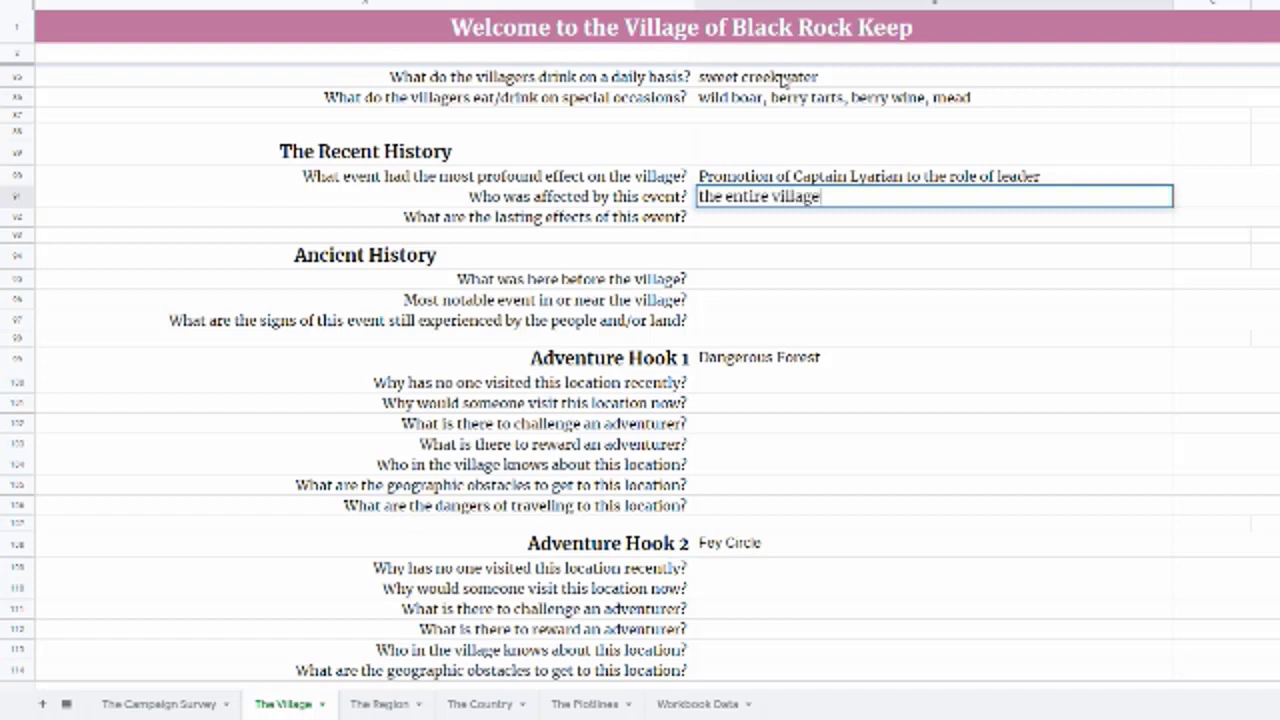
key(Return)
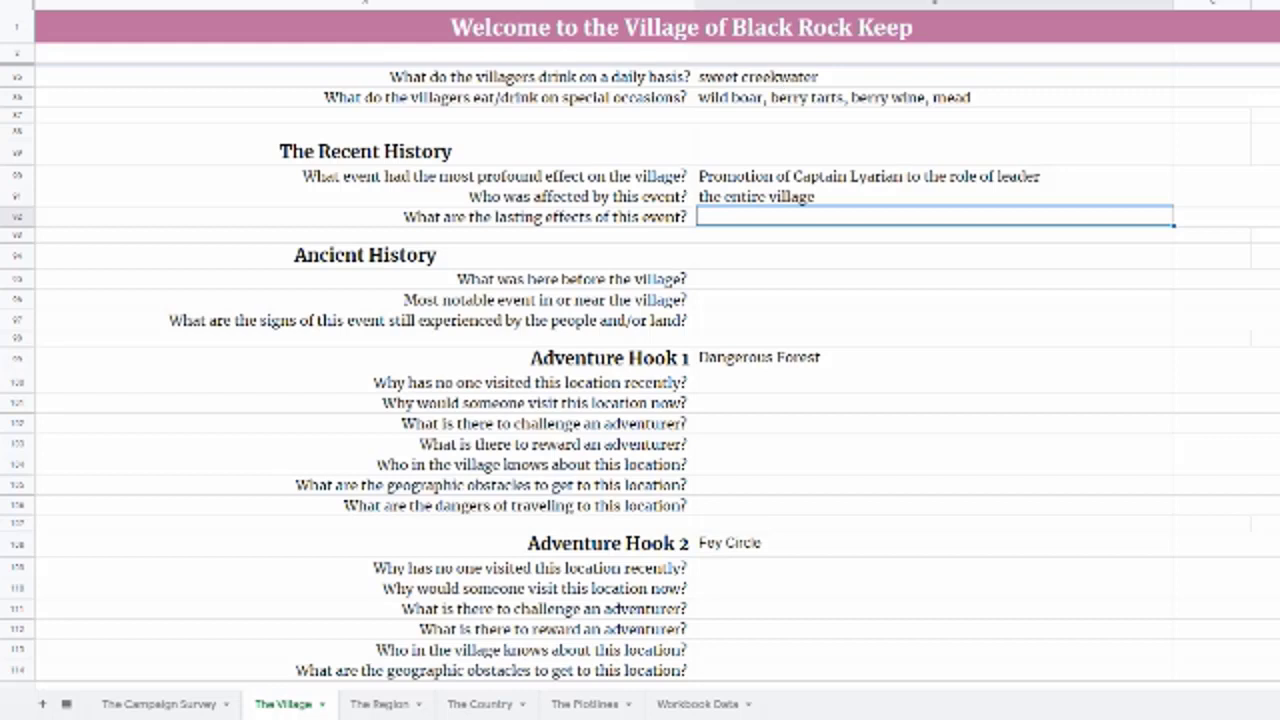
text(co)
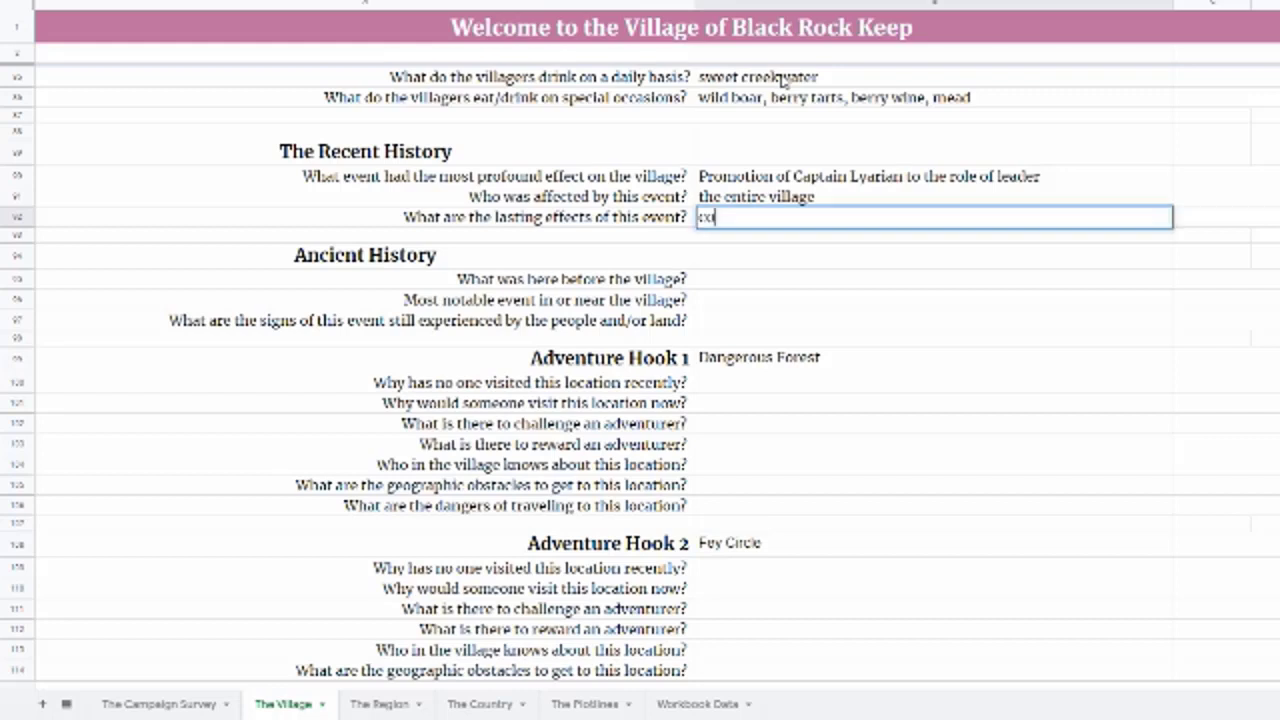
text(nflict with )
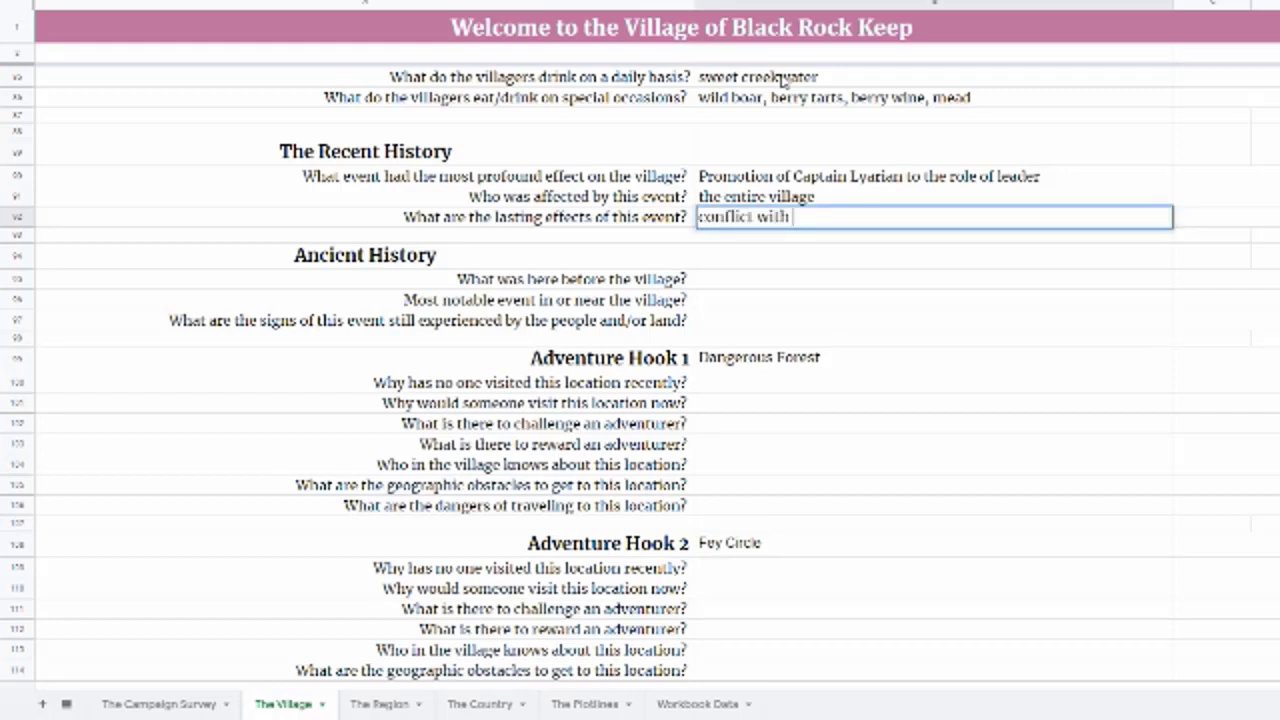
text(village leaders)
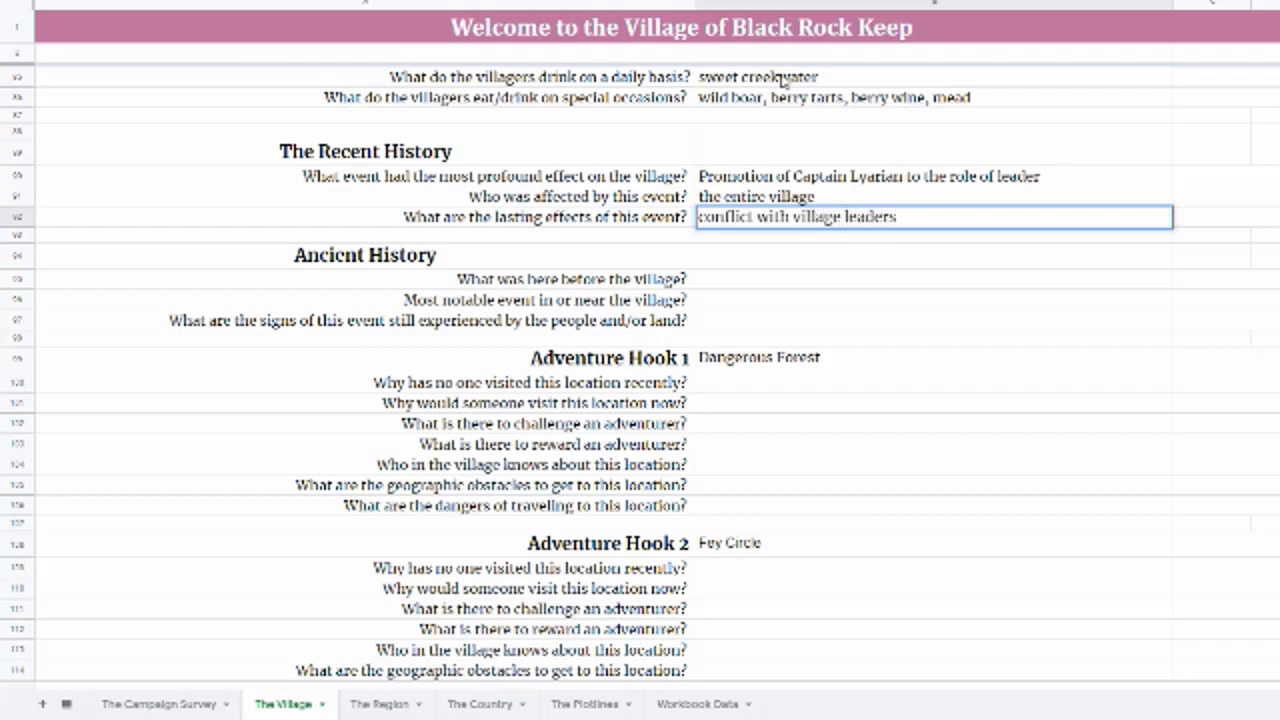
key(Return)
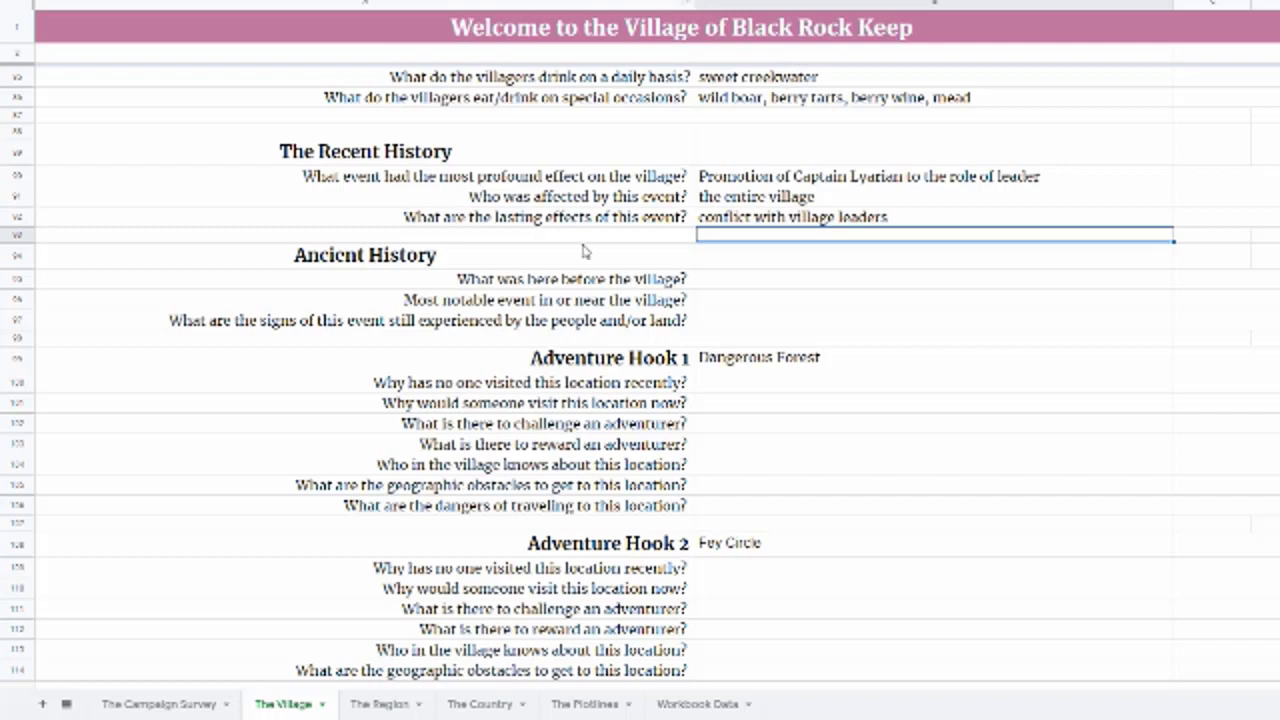
Under Ancient History, enter "the seat of an exiled Fairy/Fey noble" as what was here before the village
click(737, 283)
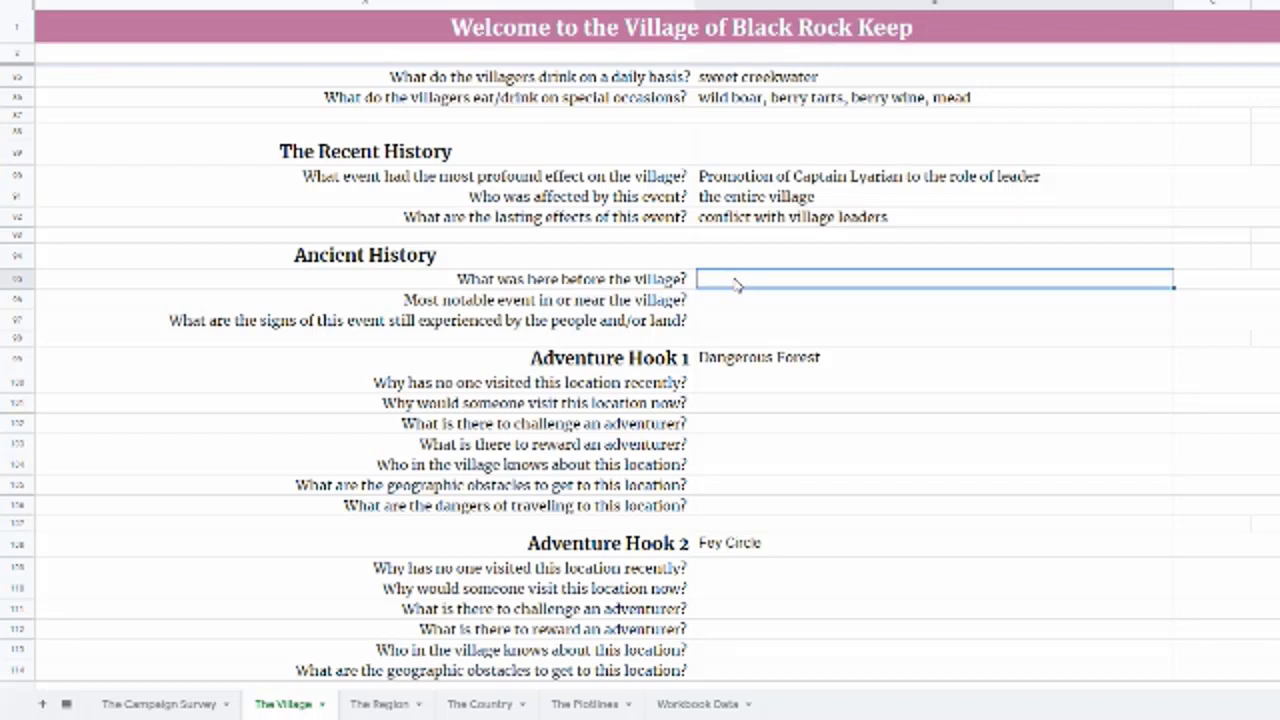
text(Exil)
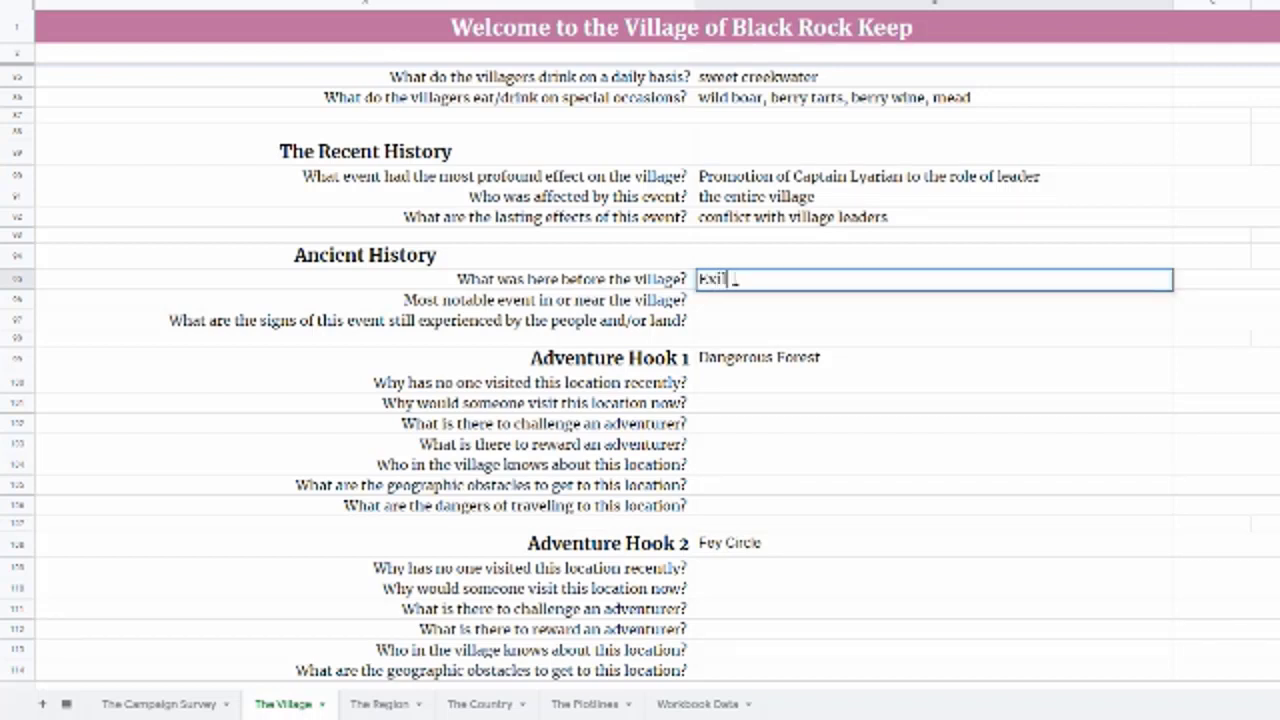
key(BackSpace)
key(BackSpace)
key(BackSpace)
key(BackSpace)
text(the seat of an exiled )
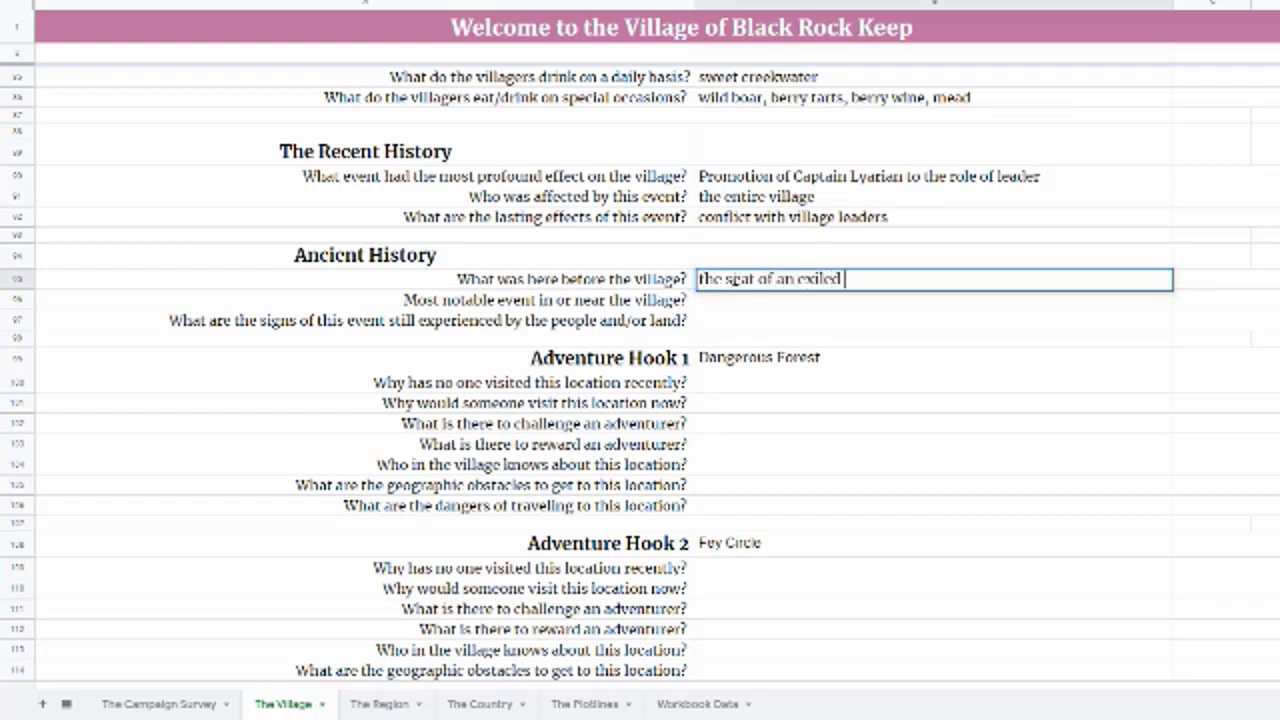
text(Fairy/Fey noble)
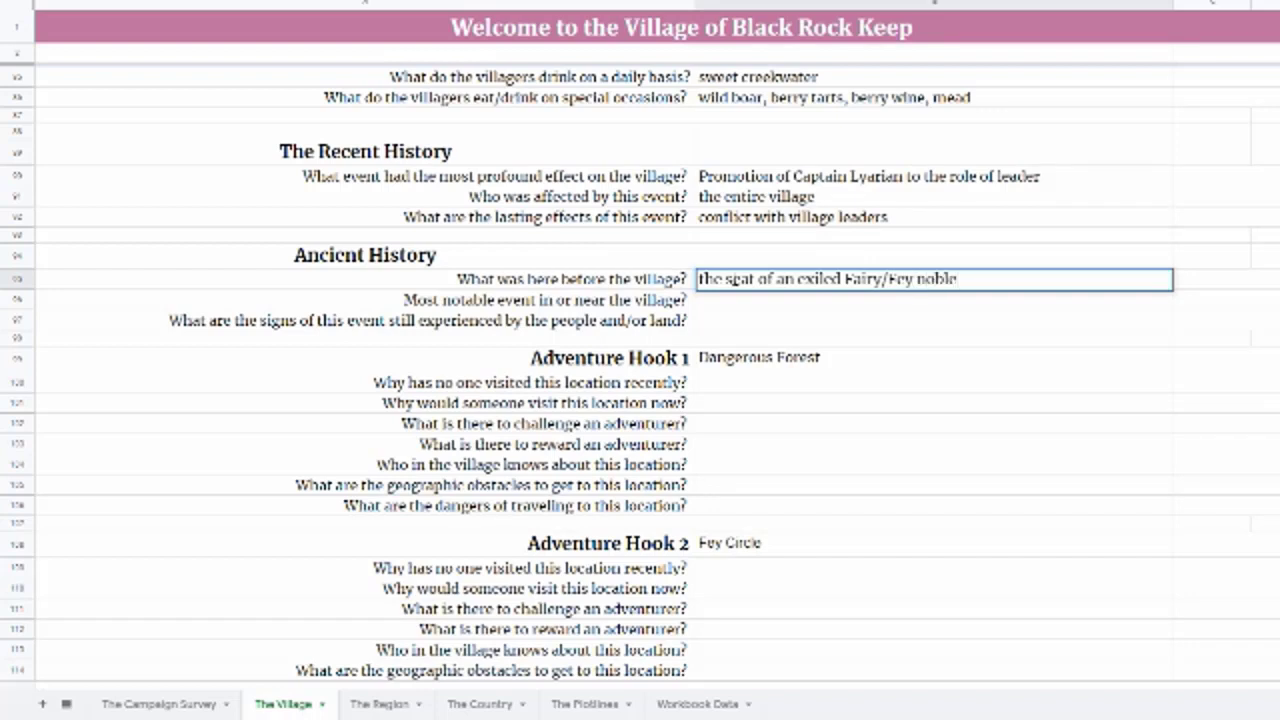
key(Return)
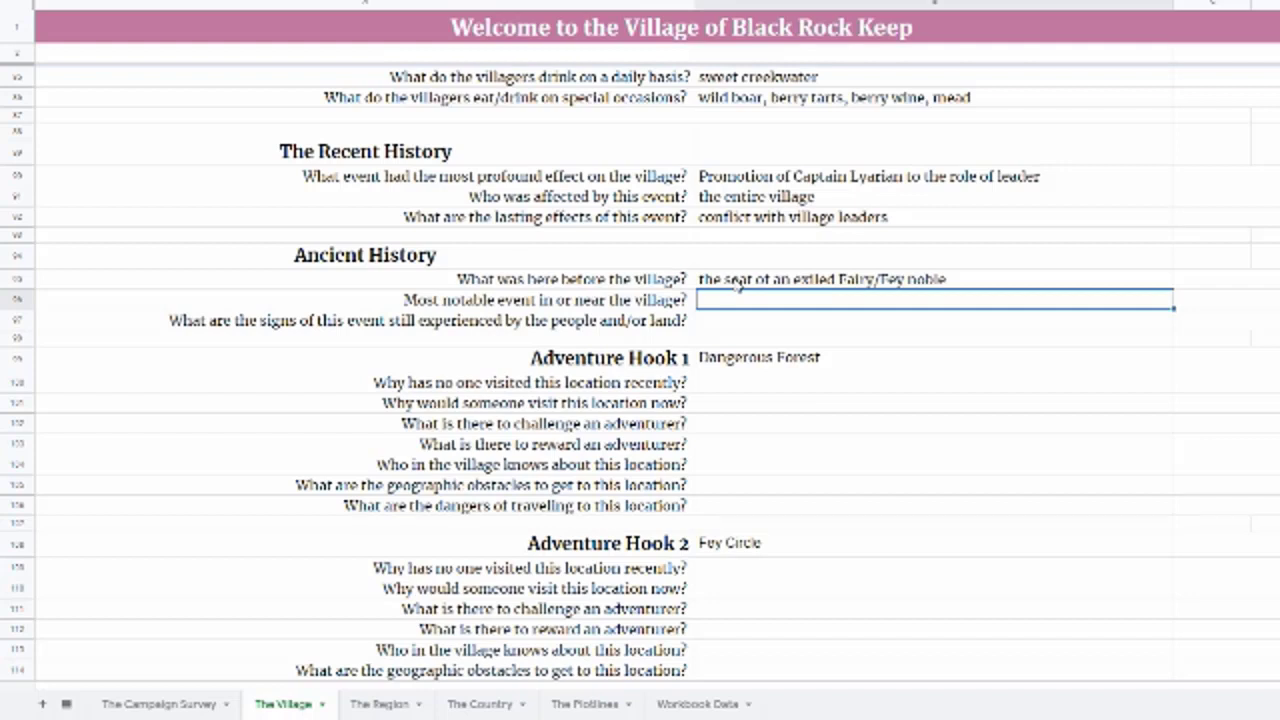
Enter "site of a major fairy battle" as the most notable event in or near the village
text(site of a m)
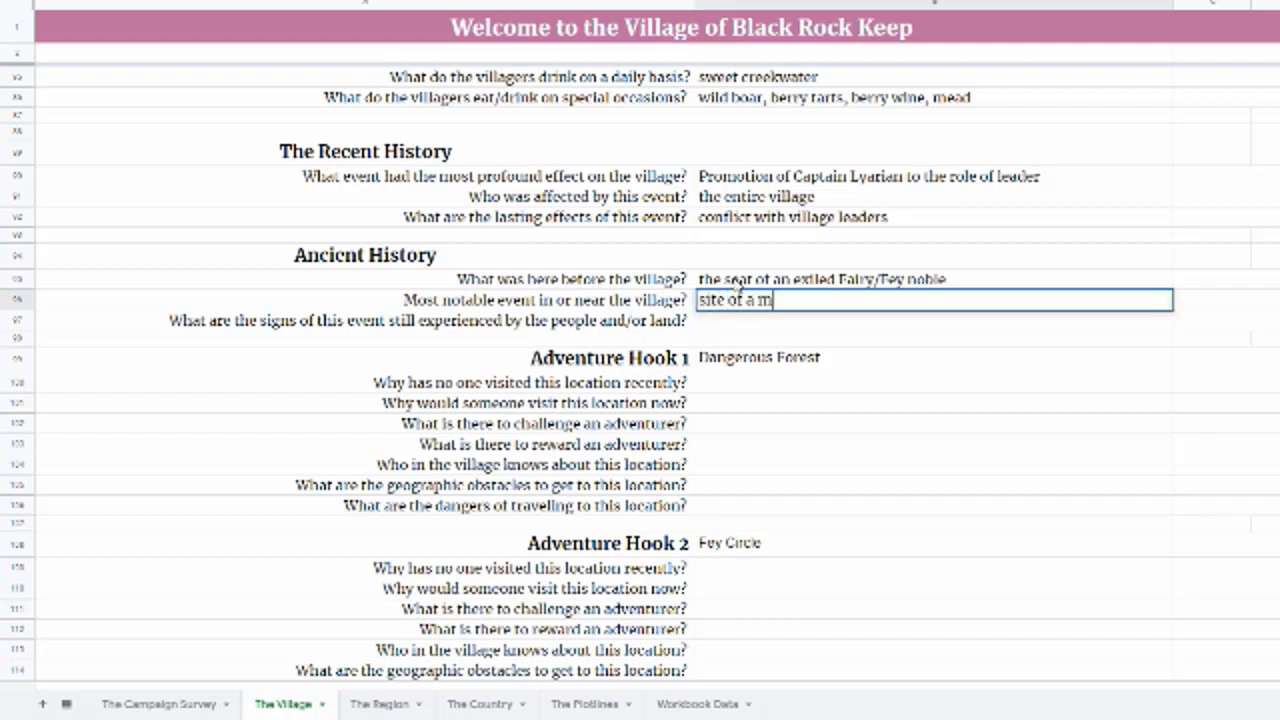
text(ajor fairy battl)
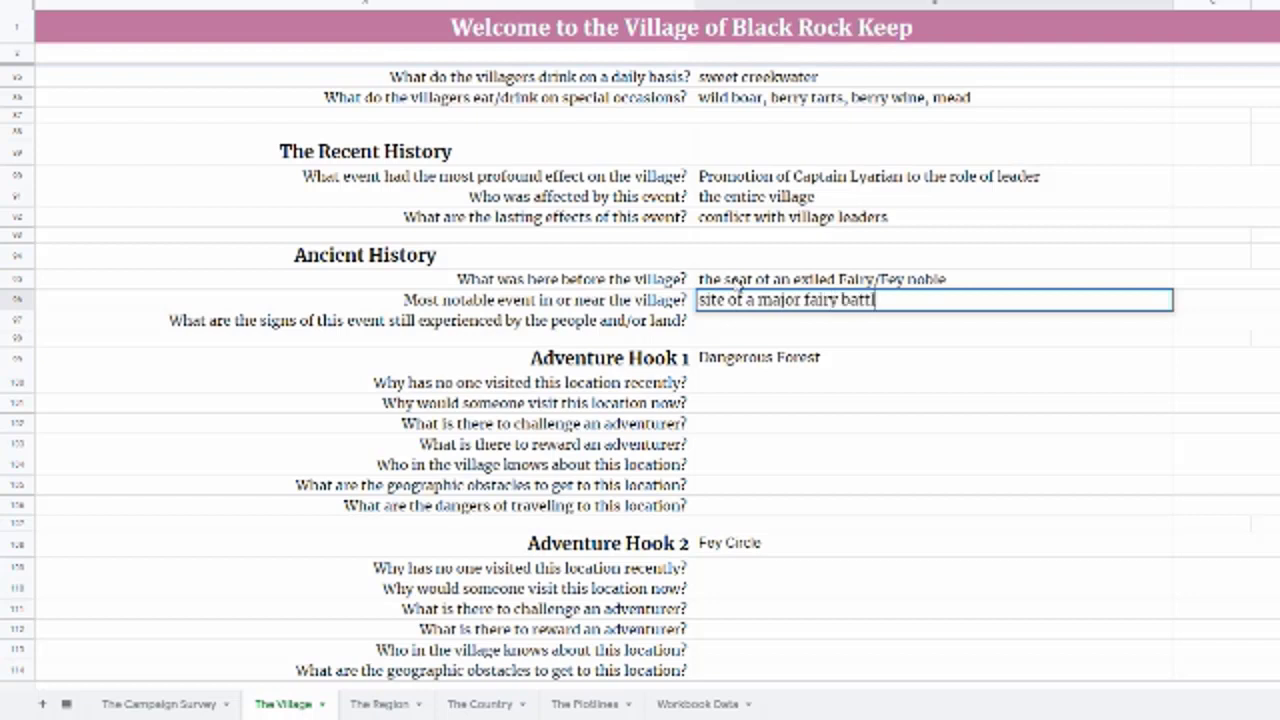
text(e)
key(Return)
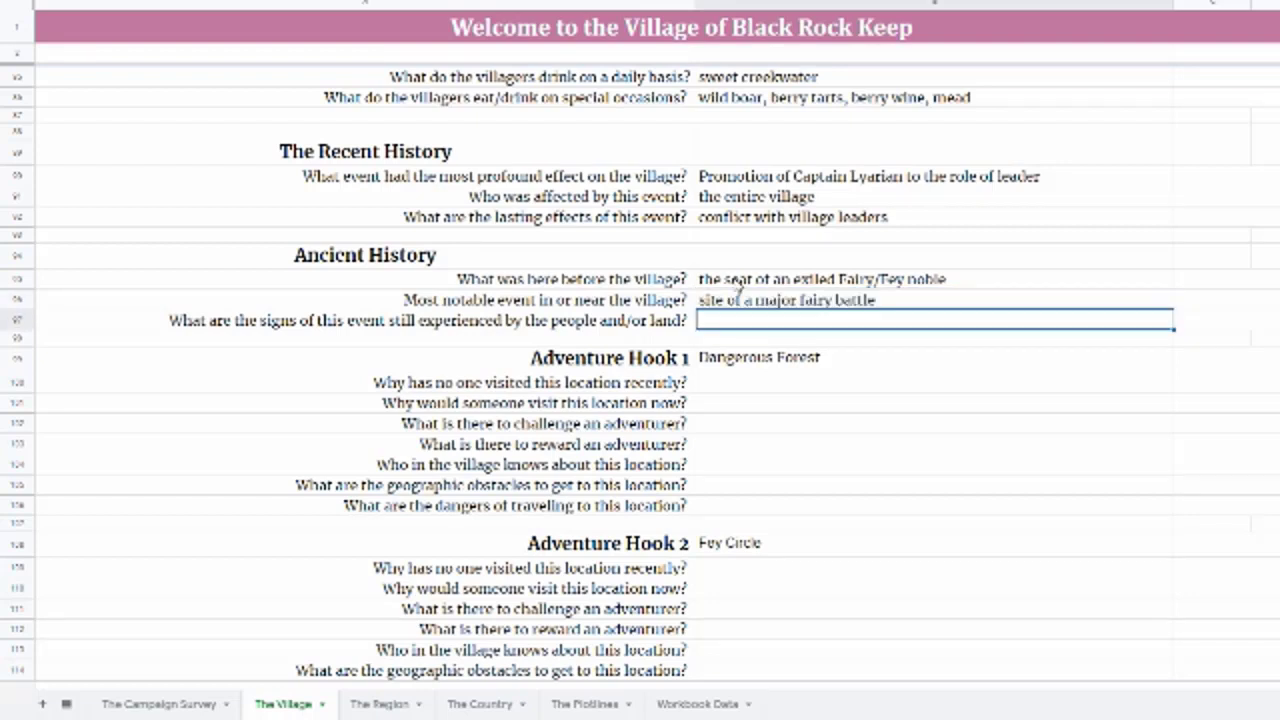
Record "rock outcropping" as the remaining sign of the ancient event, with the note "rock golem?" in the adjacent column
text(r)
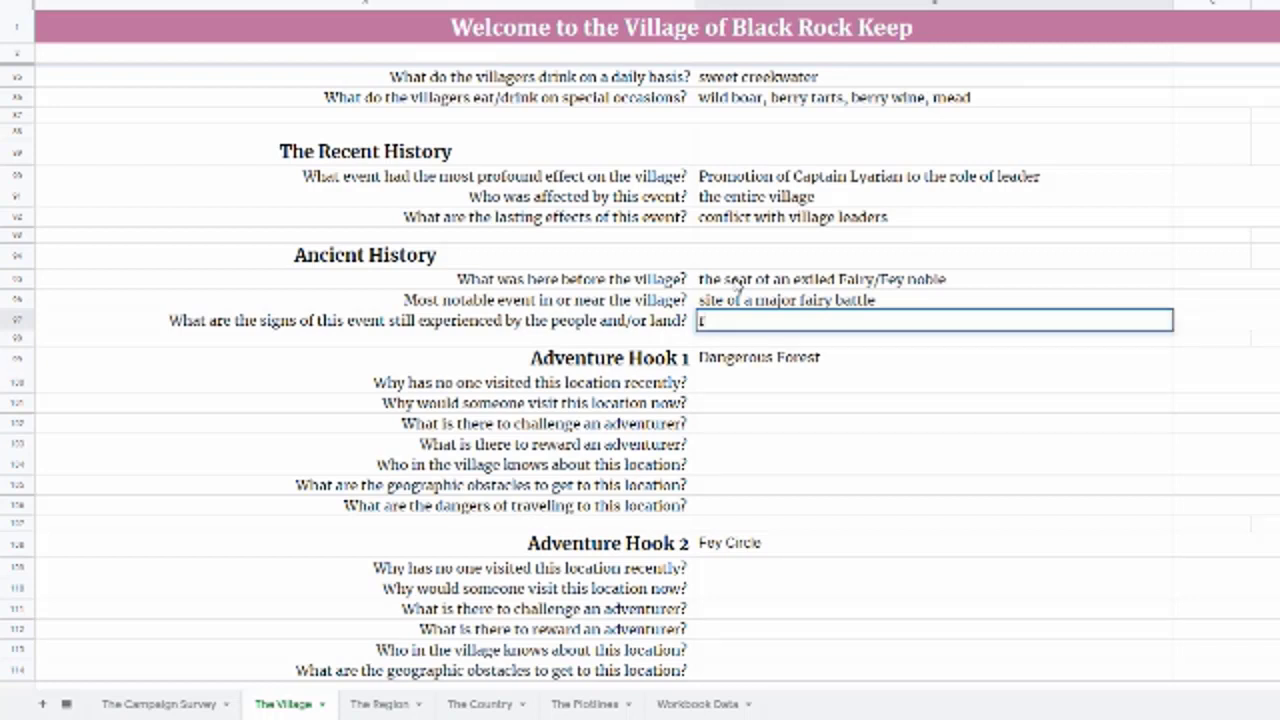
text(ock outeropping)
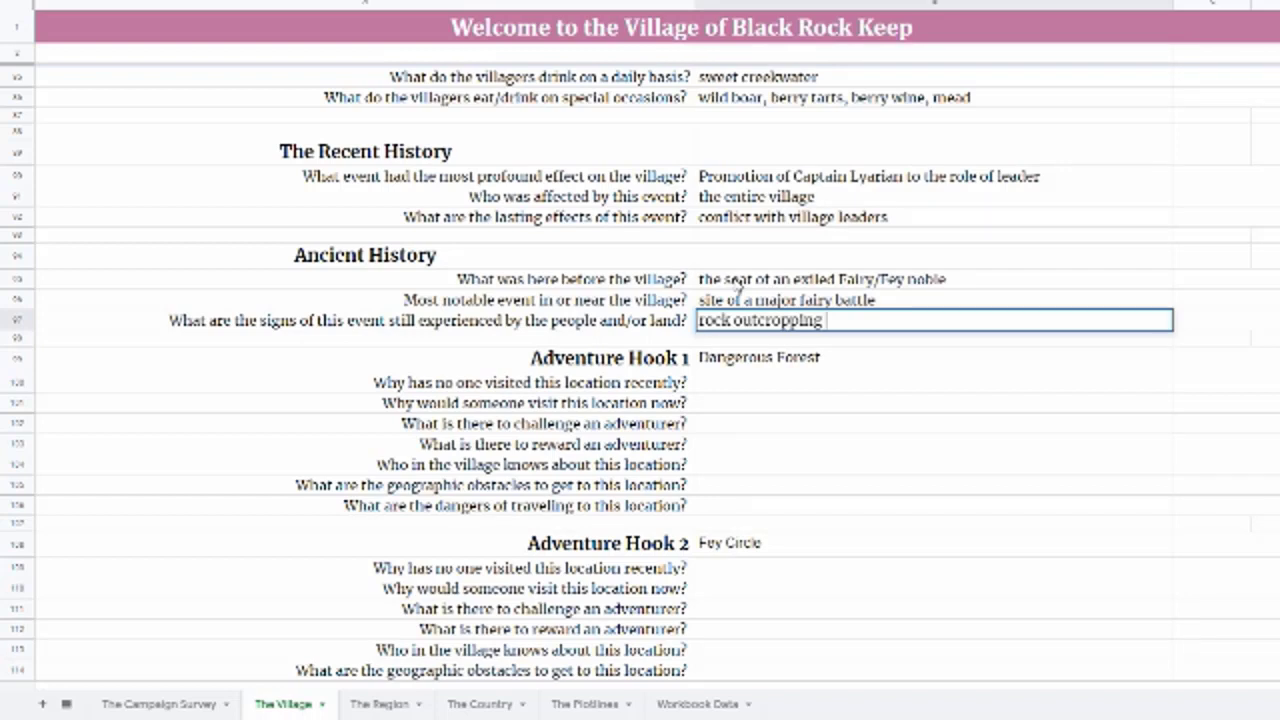
key(Tab)
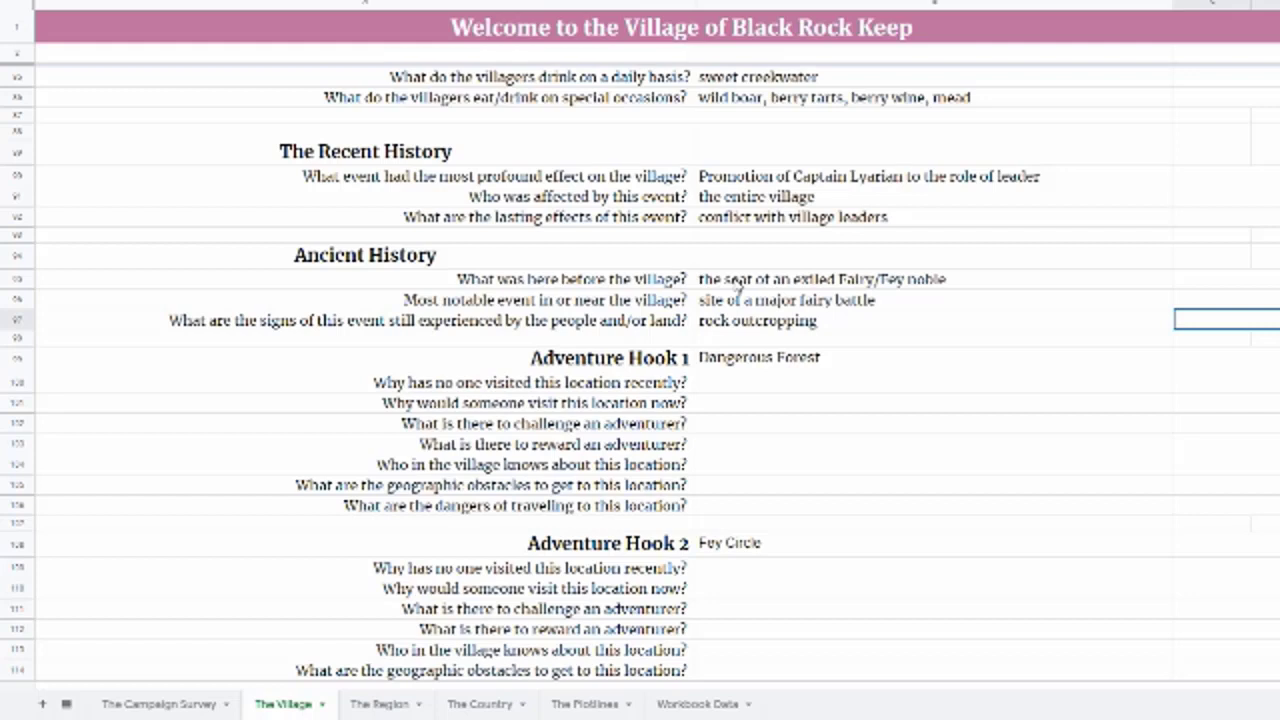
text(rock )
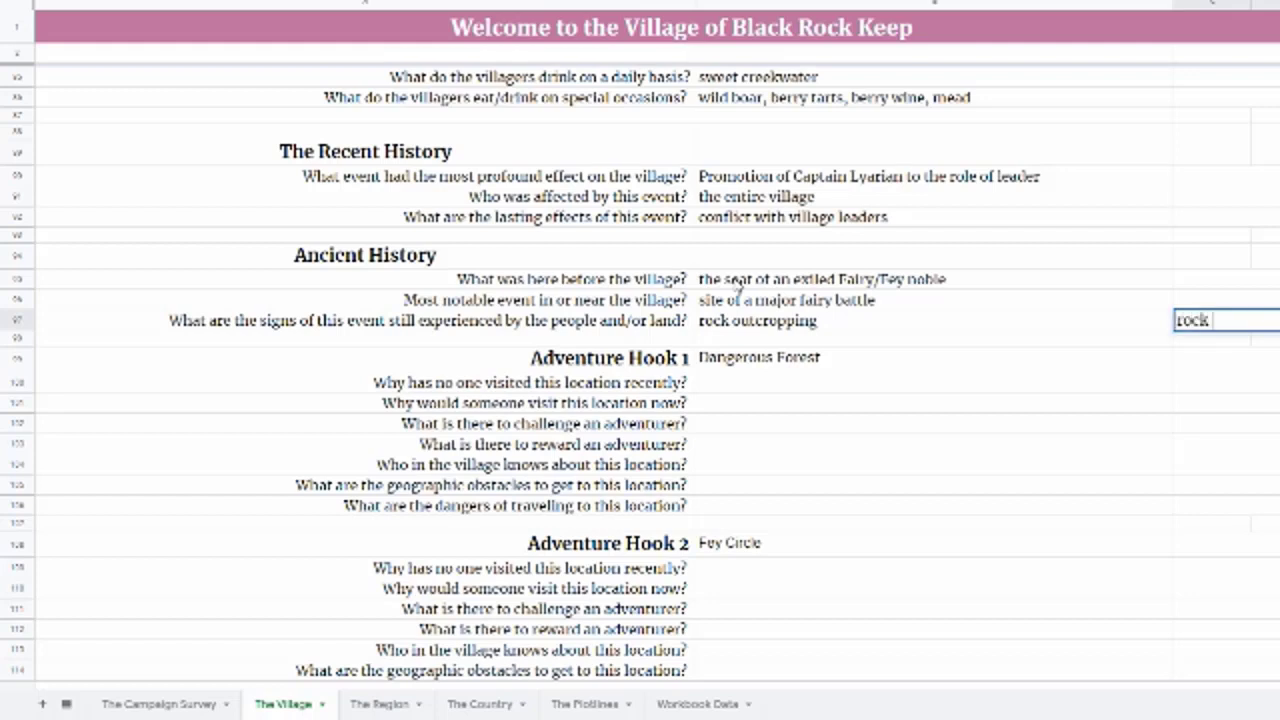
text(golem?)
key(Return)
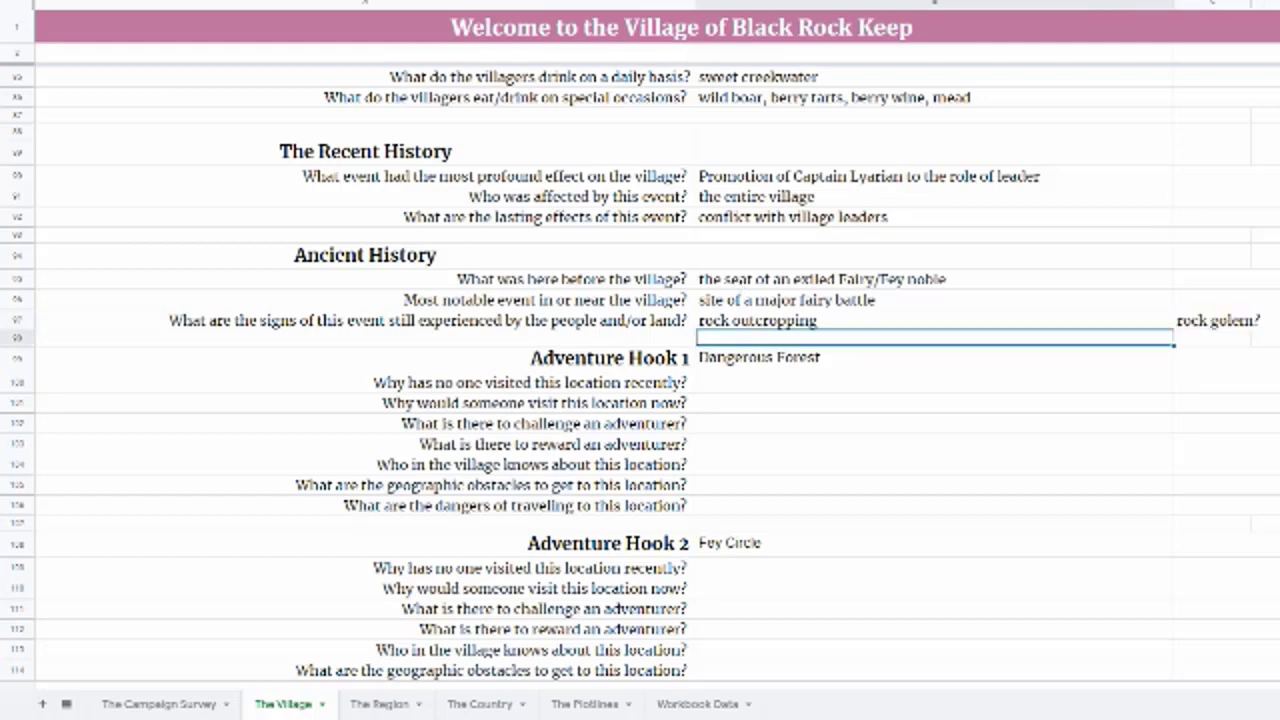
Under Adventure Hook 1, enter "Too deep into the woods" as why no one has visited the location recently
click(391, 329)
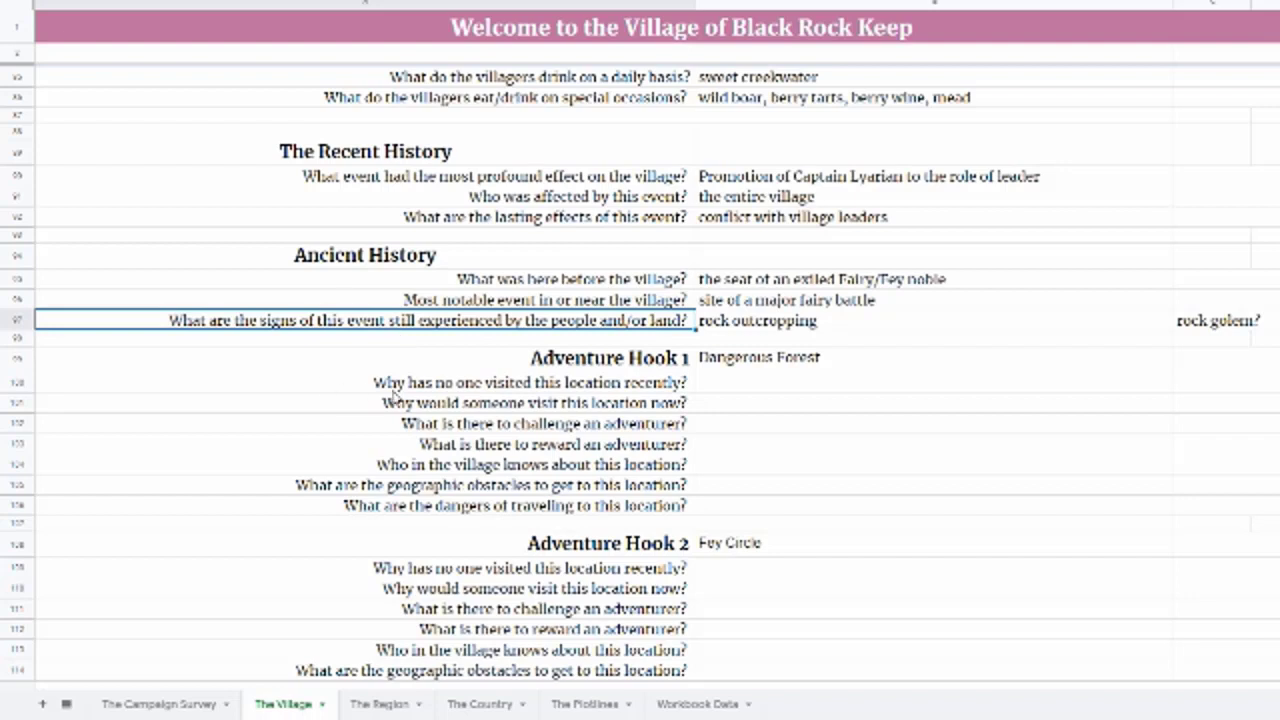
click(813, 389)
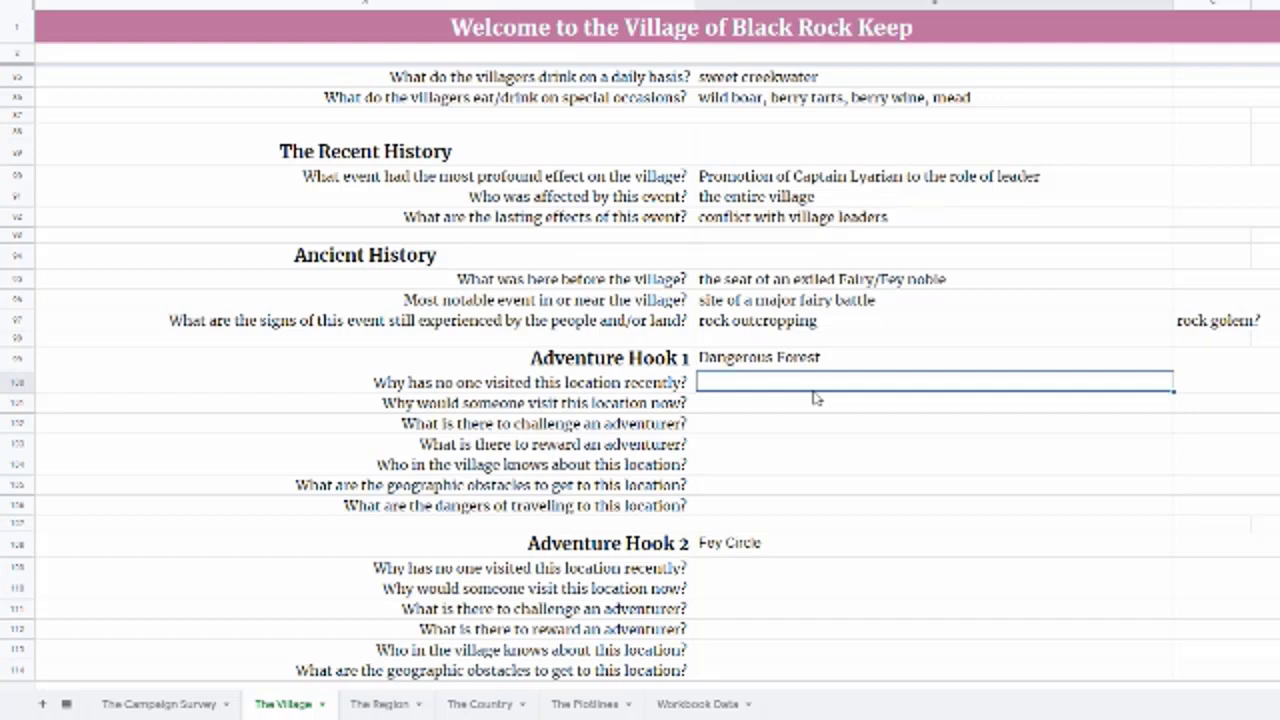
text(Too )
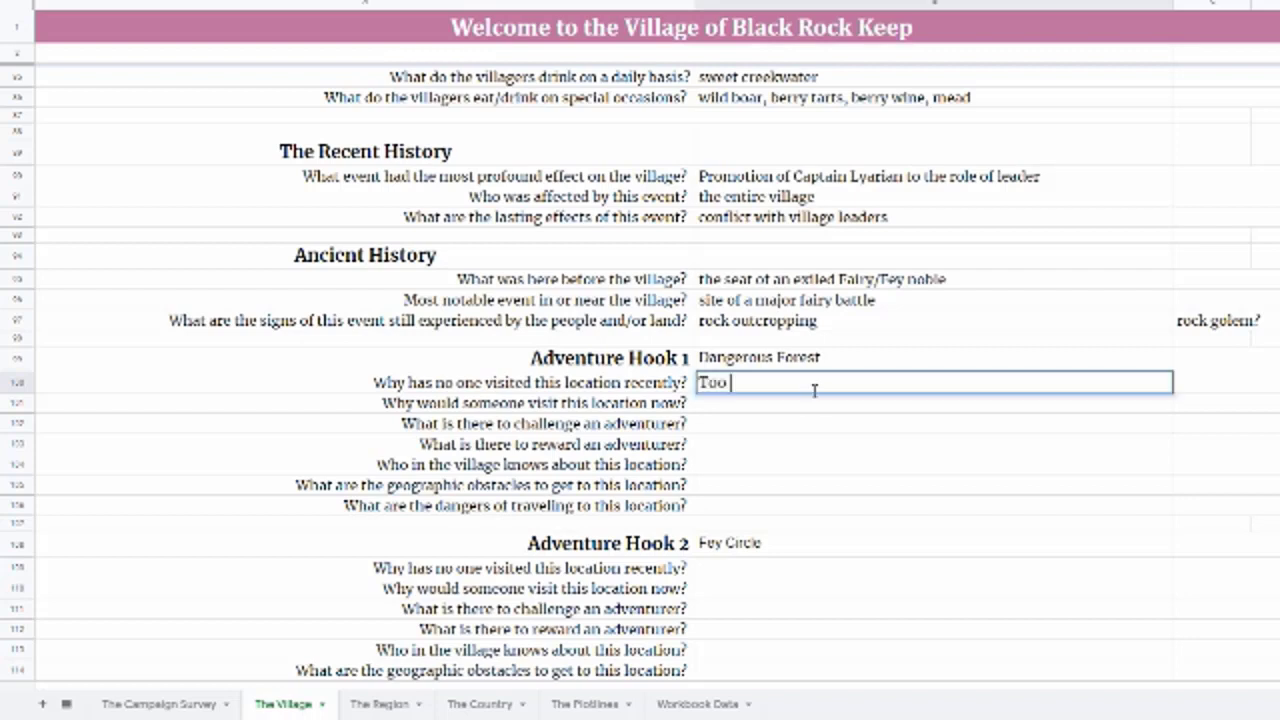
text(deep into the woods)
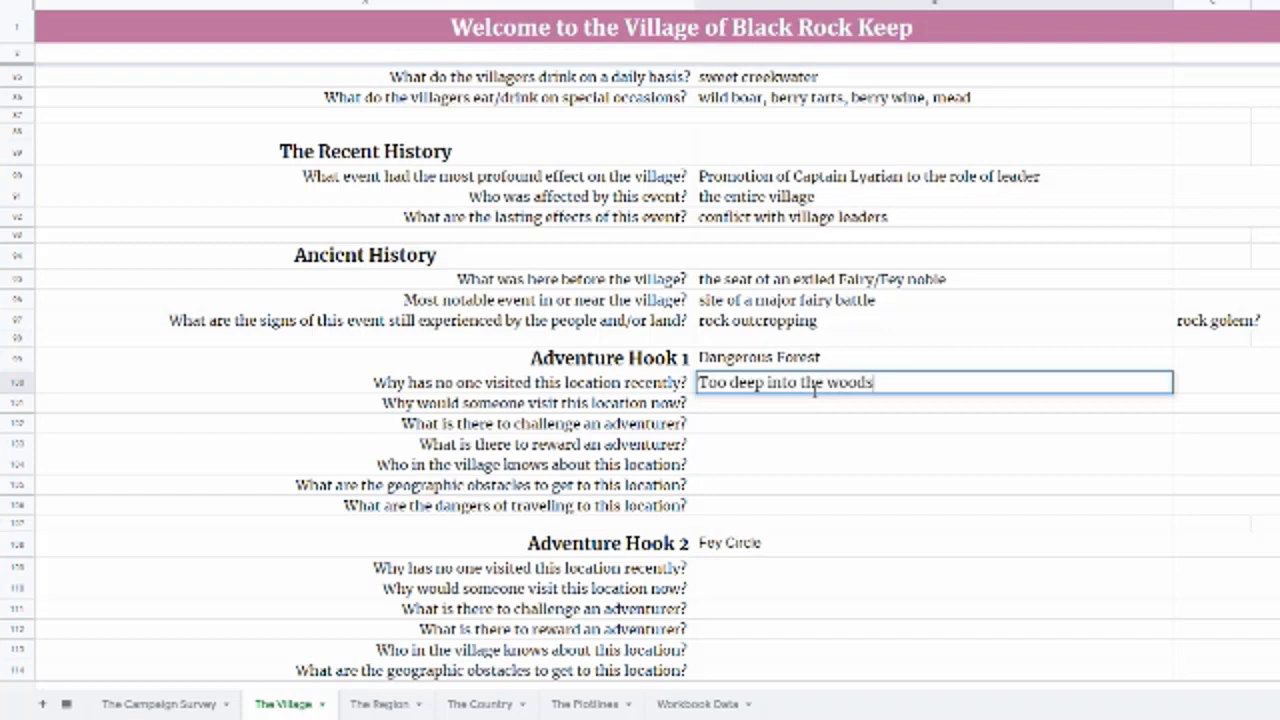
key(Return)
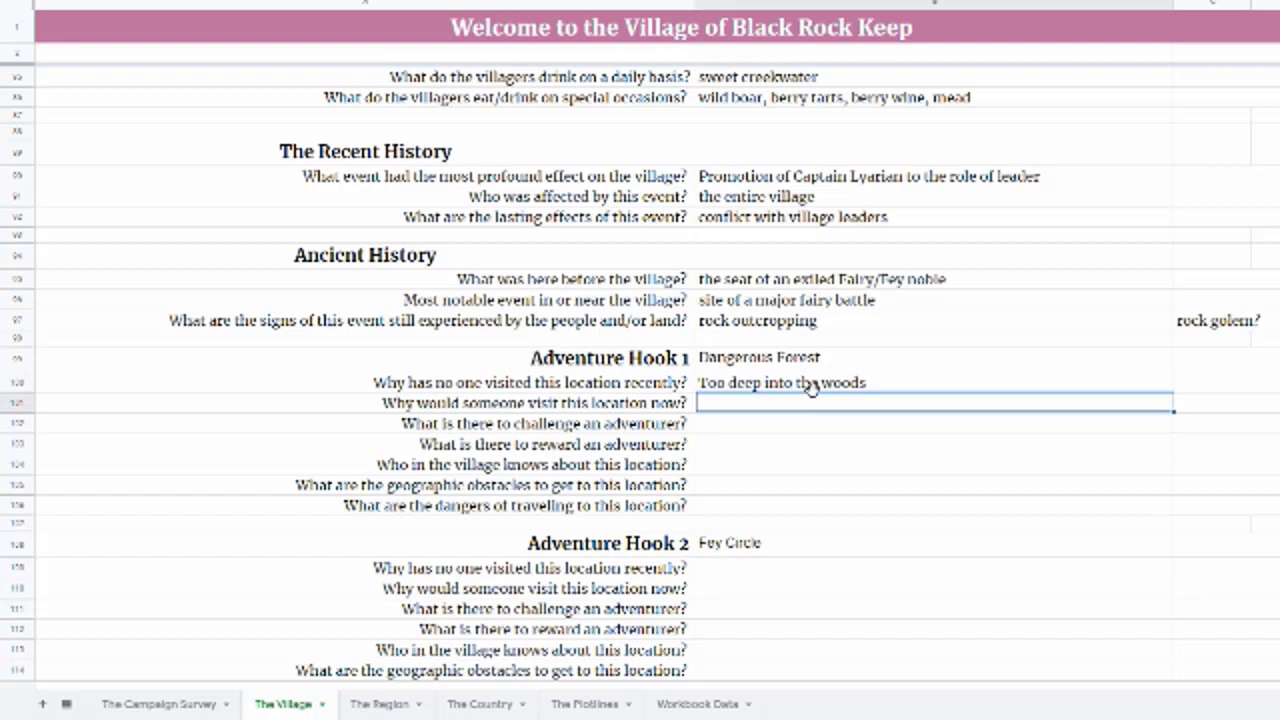
Under Adventure Hook 1, enter "Because they were asked to, or to find something" as why someone would visit the location now
text(Because the)
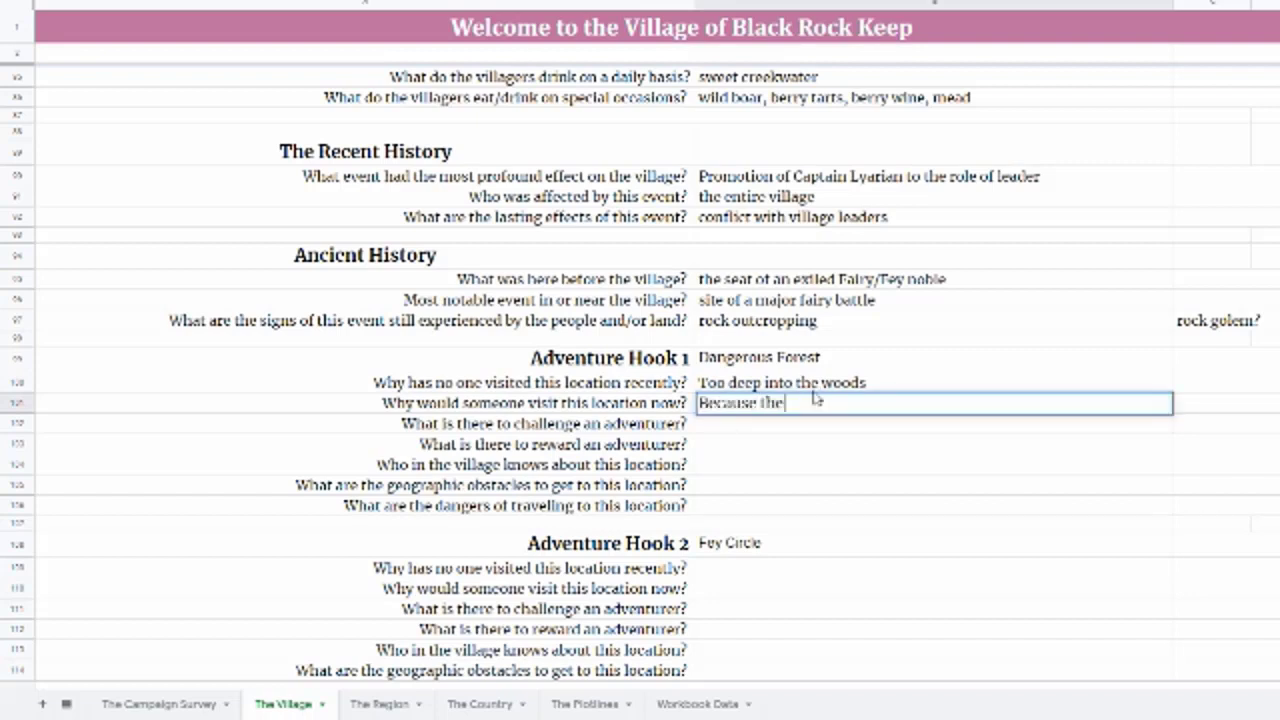
text(y were asked to,)
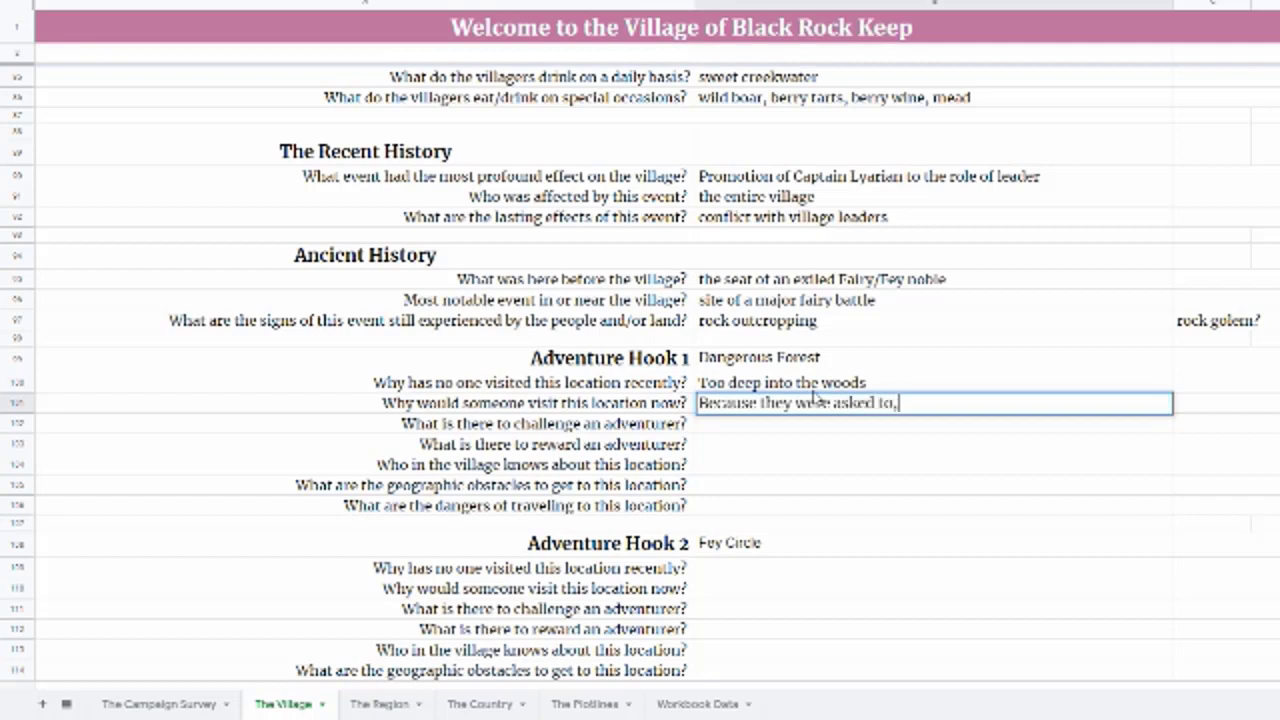
text( or to find something)
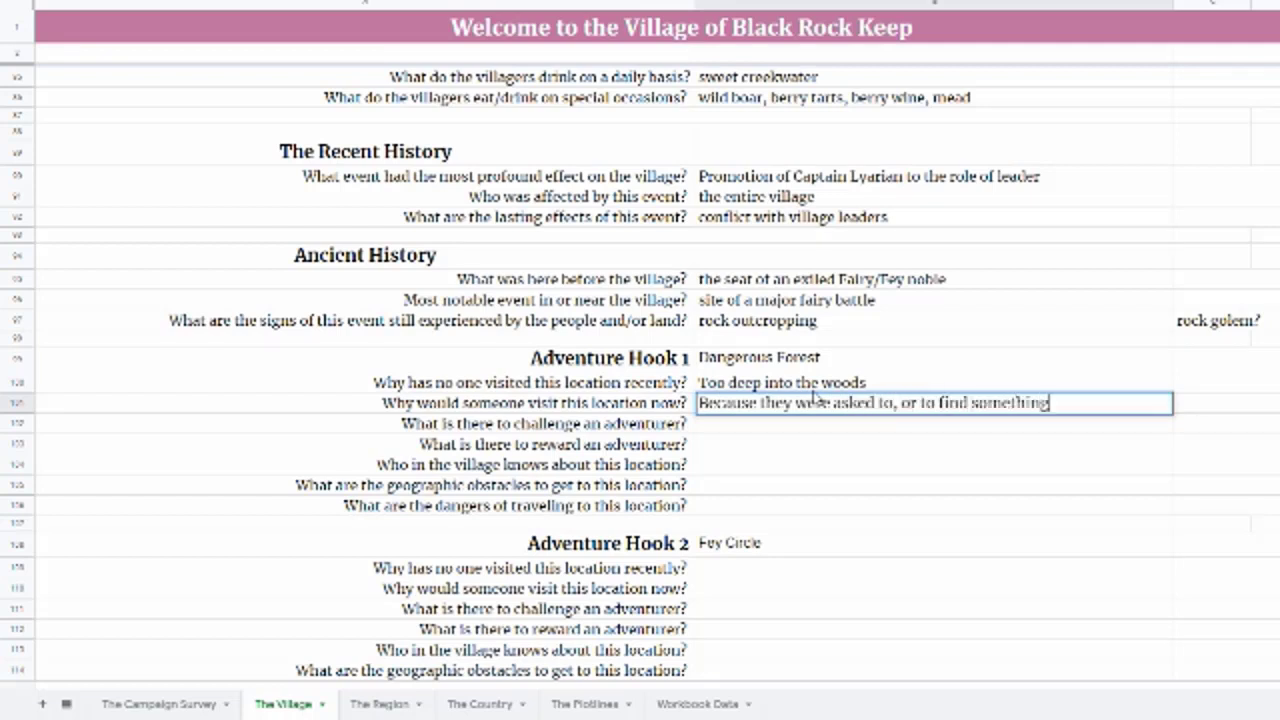
key(Return)
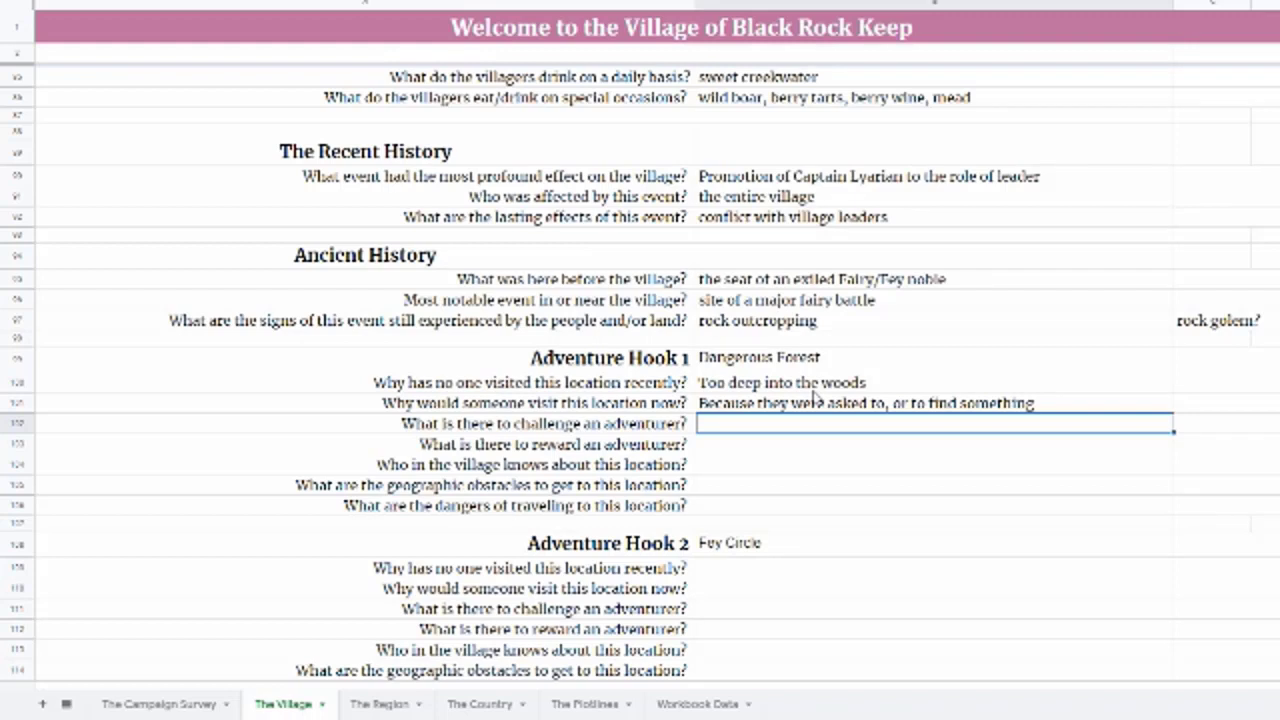
Enter "Wild animals and something controlling the animals" as what challenges an adventurer in Adventure Hook 1
text(Wild ani)
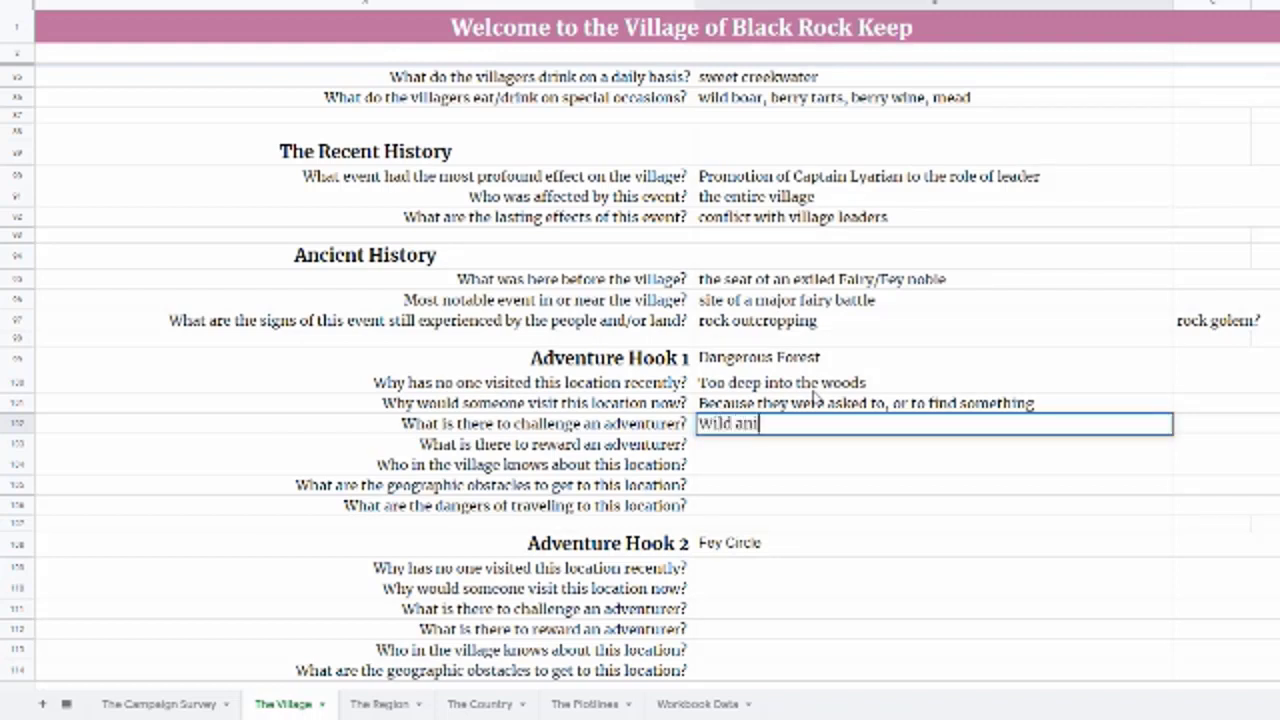
text(mals and )
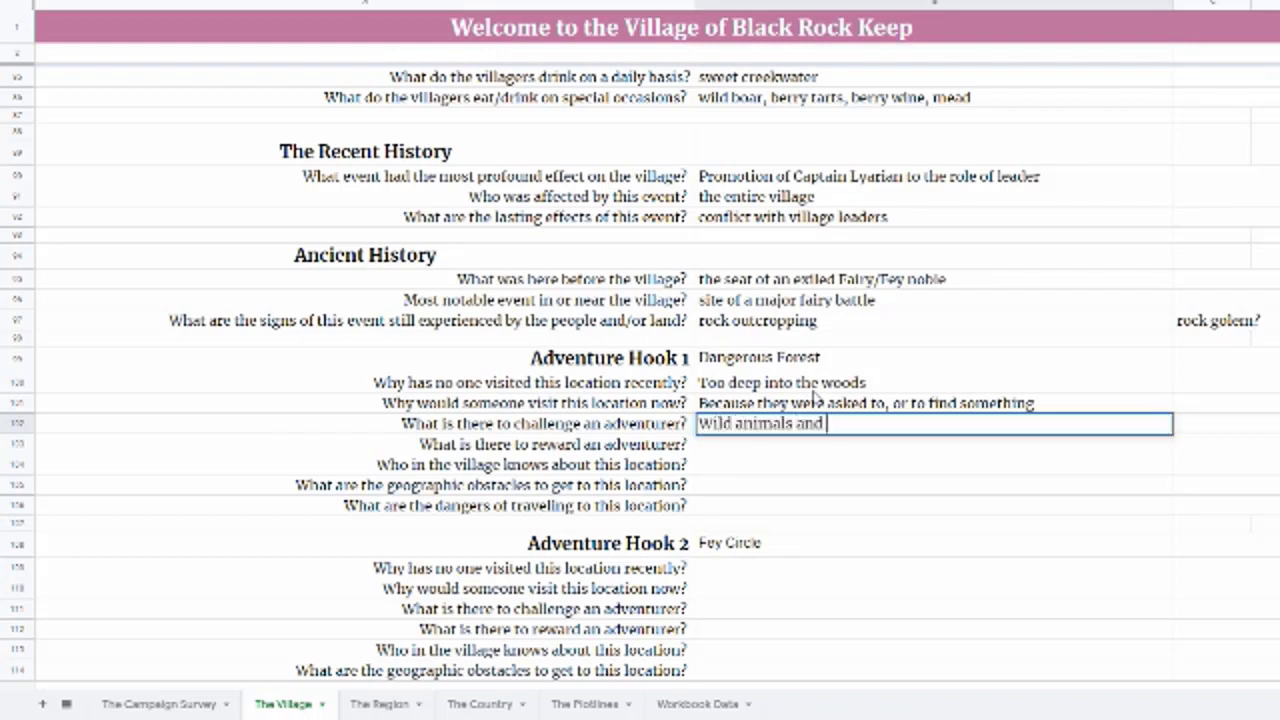
text(something cont)
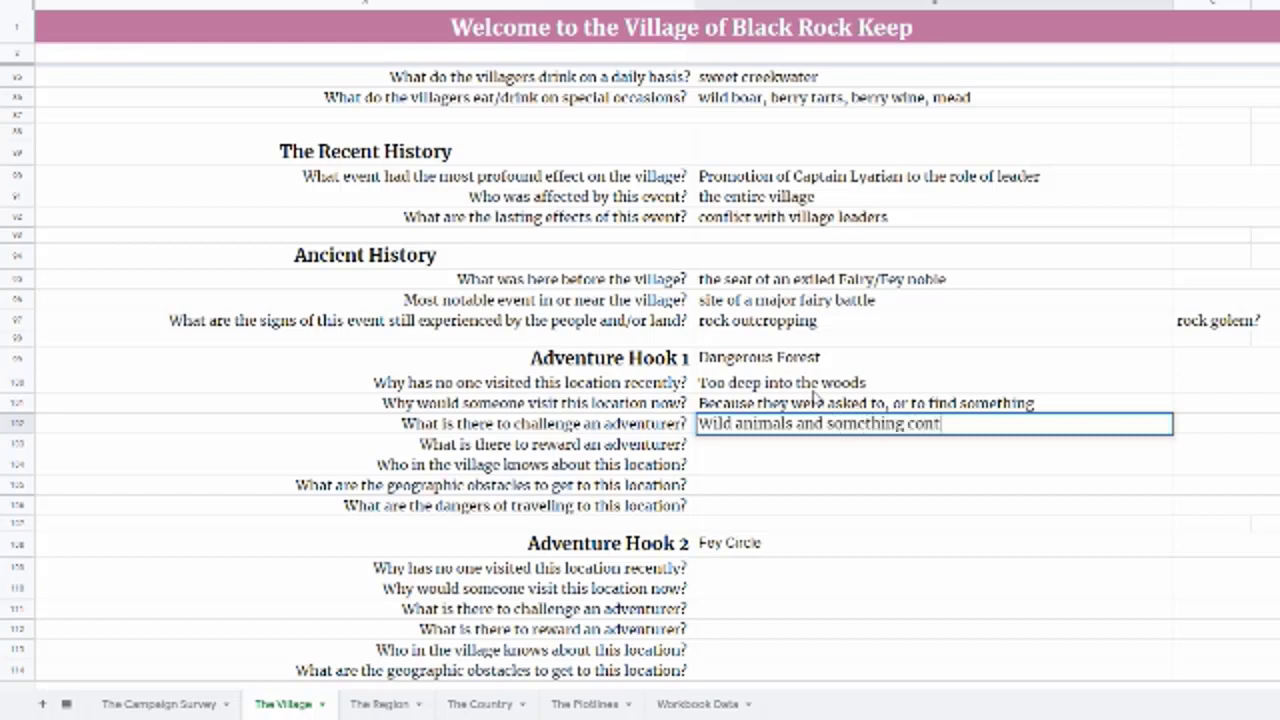
text(rolling the )
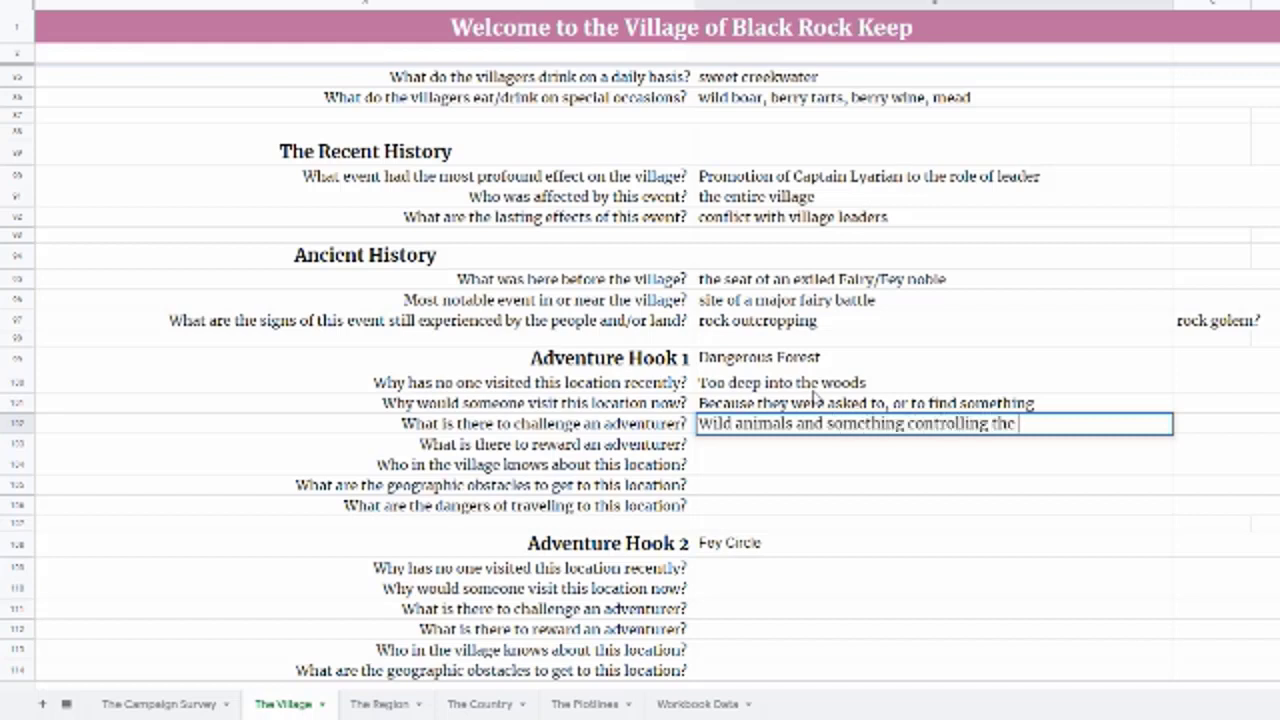
text(animals)
key(Return)
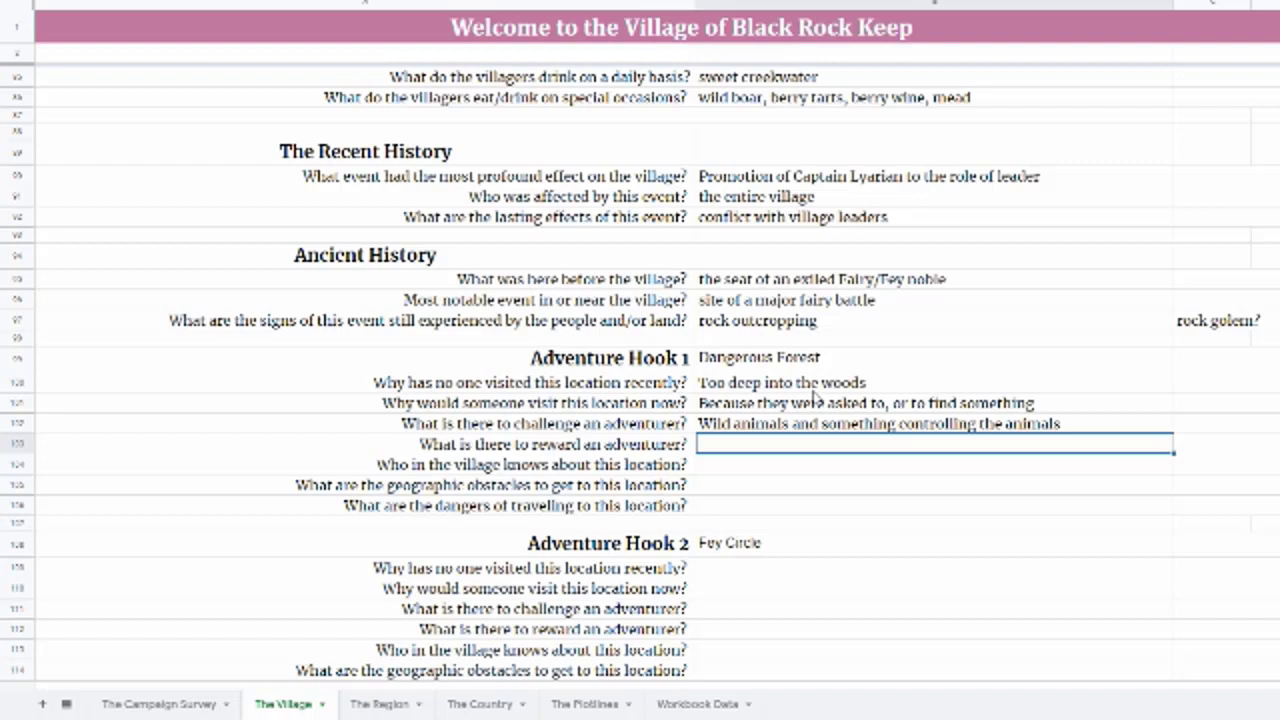
For Adventure Hook 1, enter "magic treasure" as the adventurer's reward and "Doc" as who in the village knows about the location
text(m)
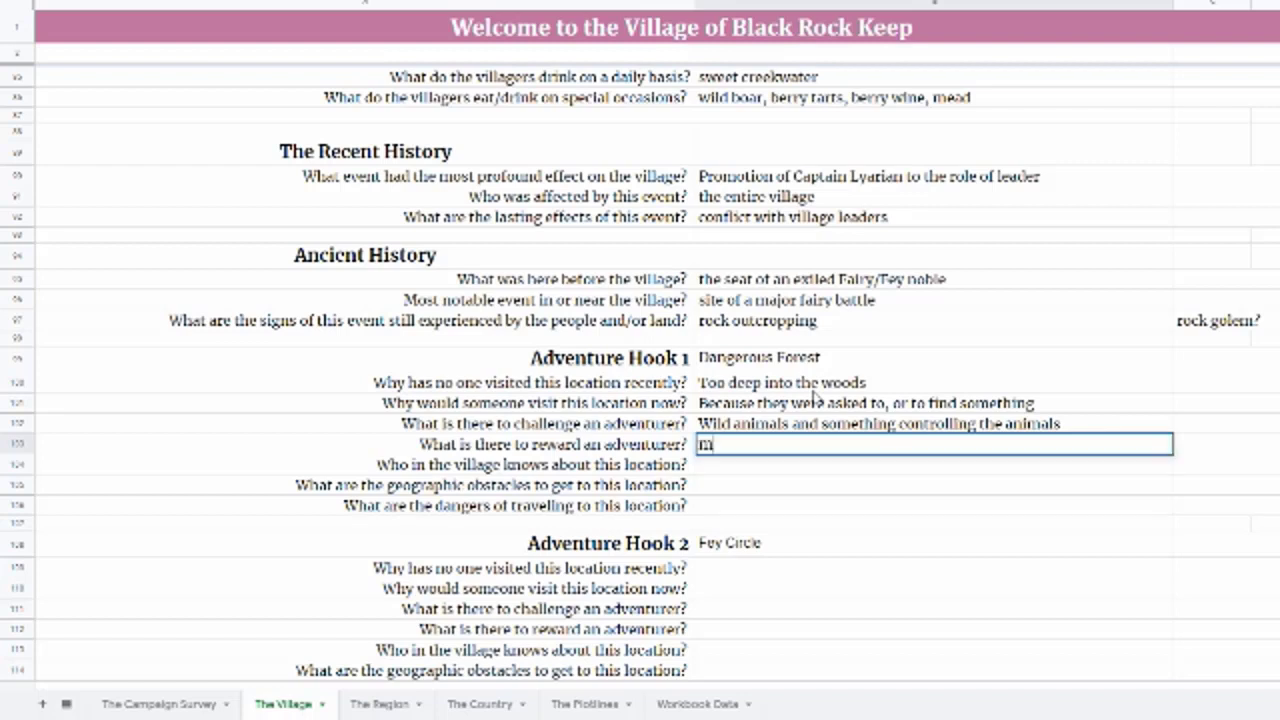
text(agic treasure)
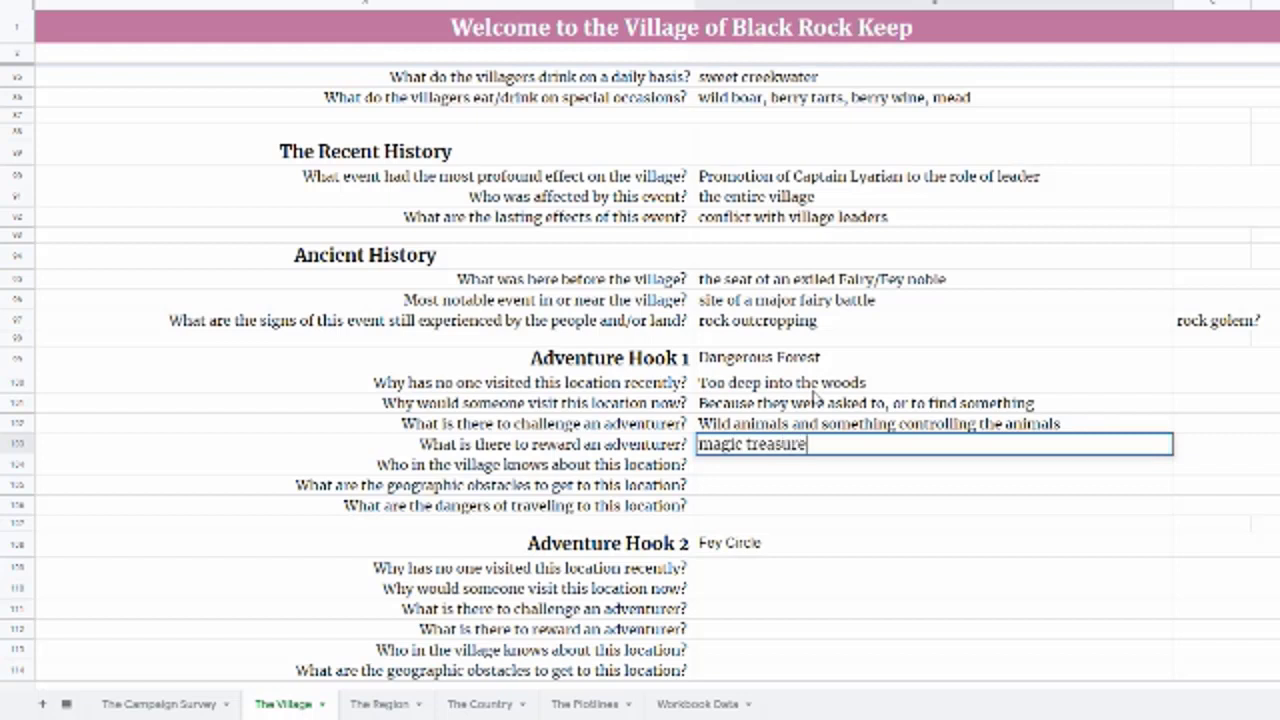
key(Return)
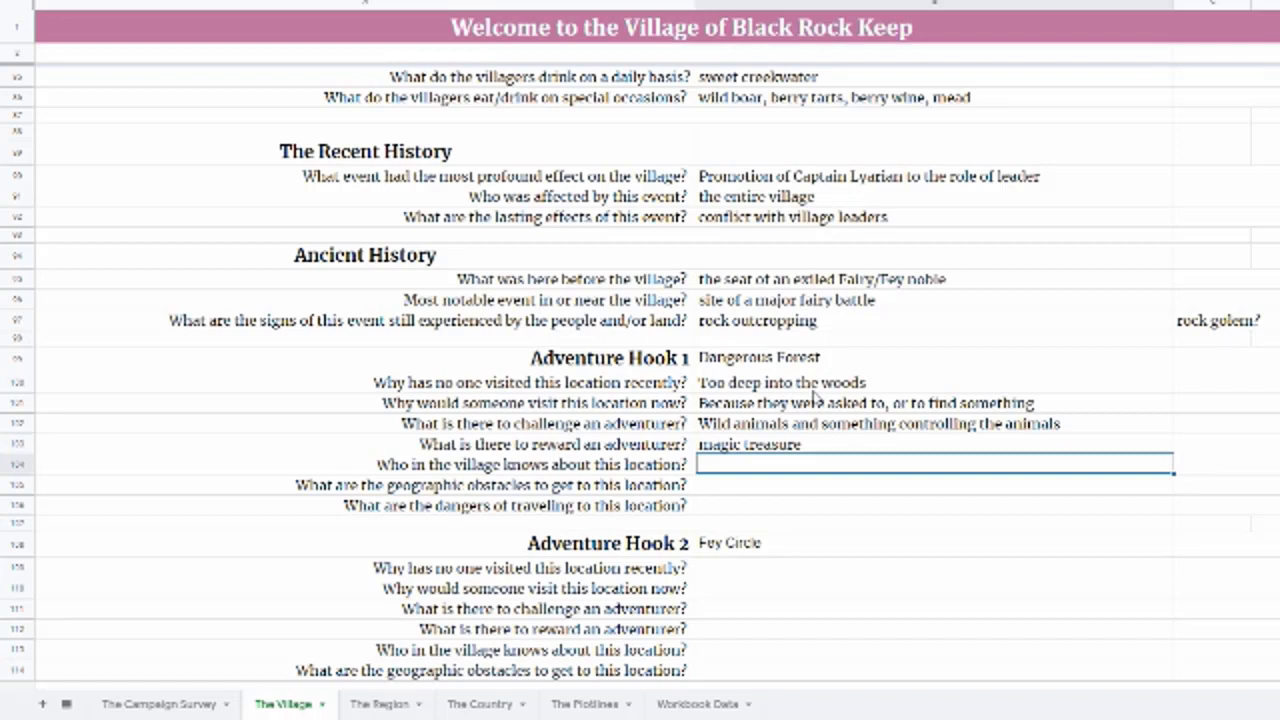
text(Doc)
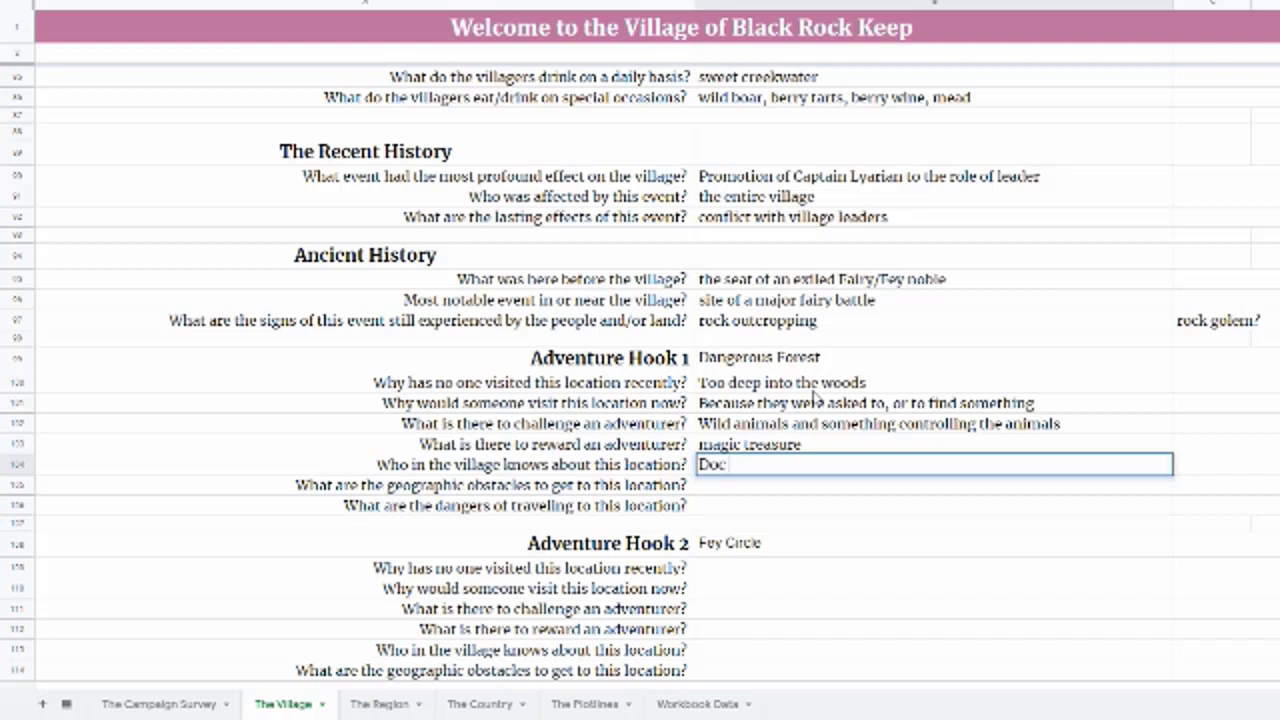
key(Return)
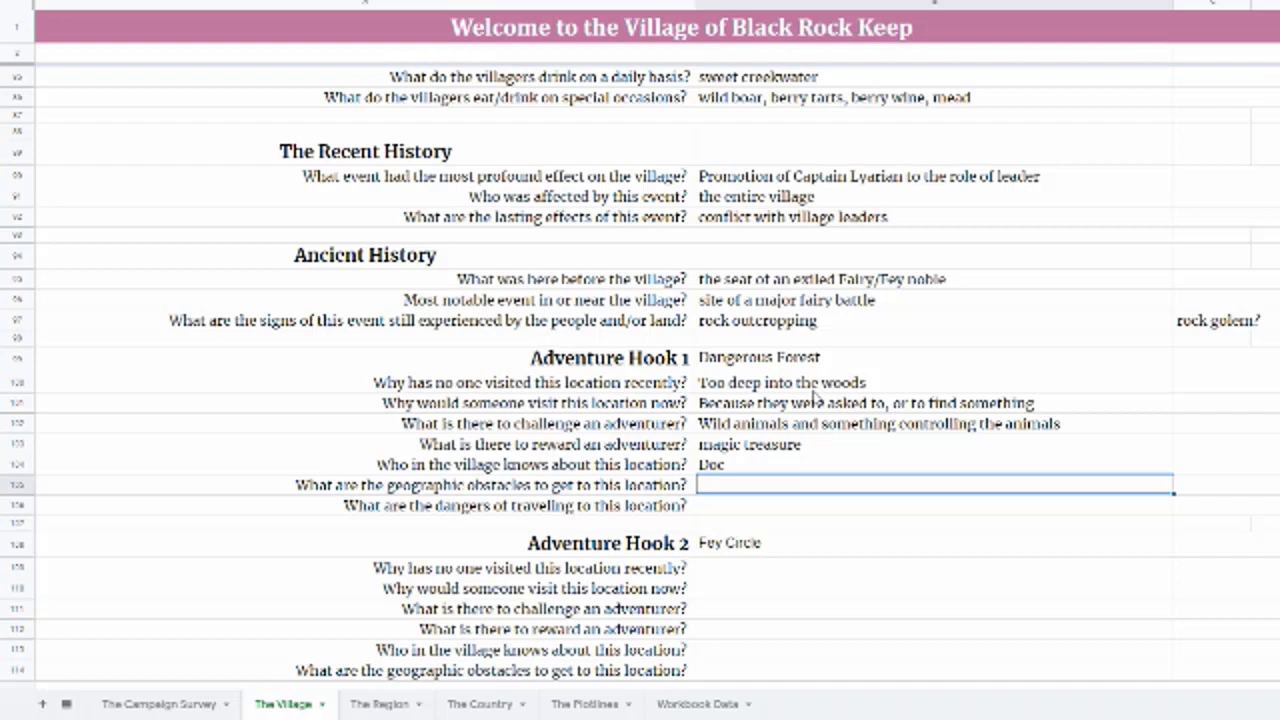
Enter "thick woods, ravine" as the geographic obstacles to reaching the Adventure Hook 1 location
text(Thick woods, )
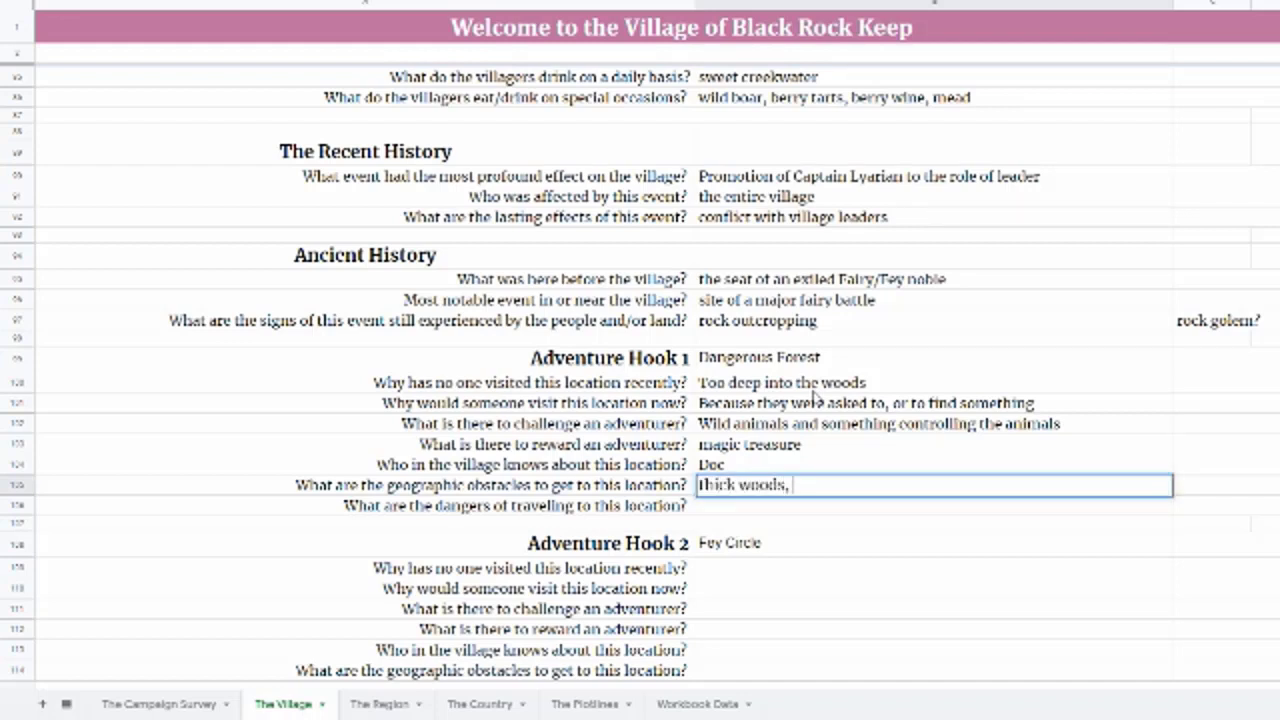
text(ravine)
key(Return)
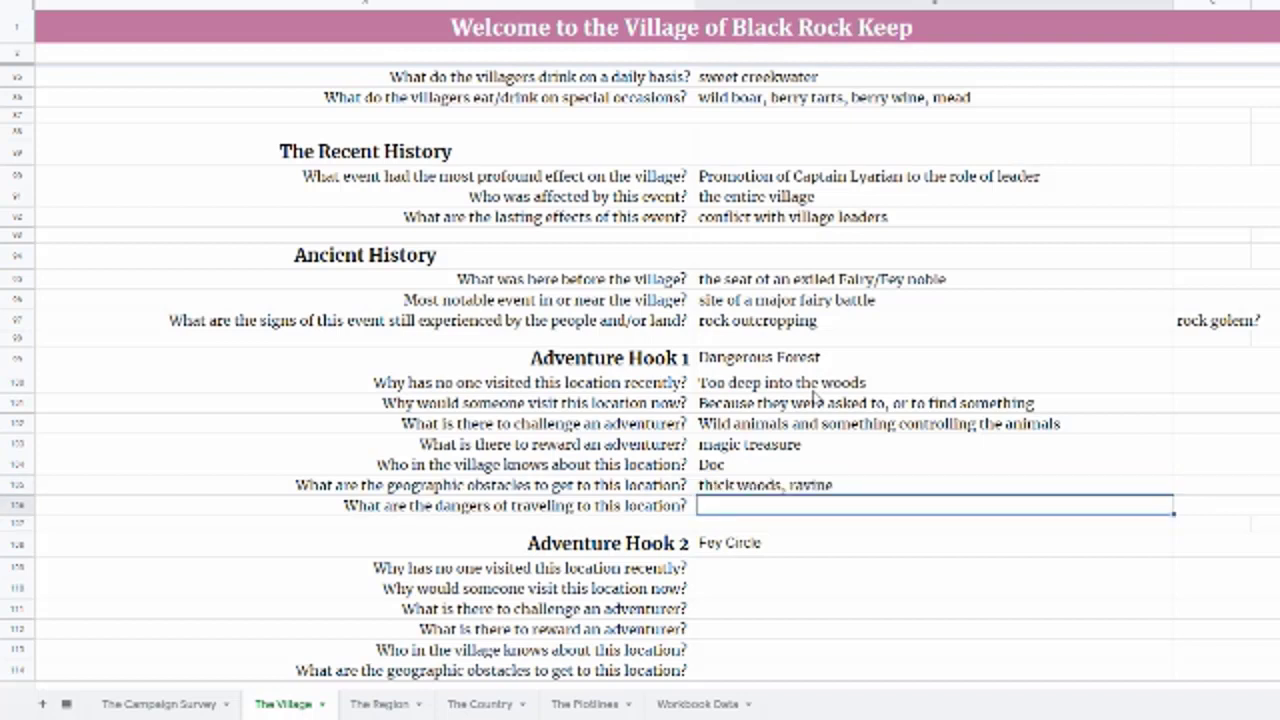
Enter "wolves; wilderness survival" as the dangers of traveling to the Adventure Hook 1 location
text(wild)
key(BackSpace)
key(BackSpace)
key(BackSpace)
key(BackSpace)
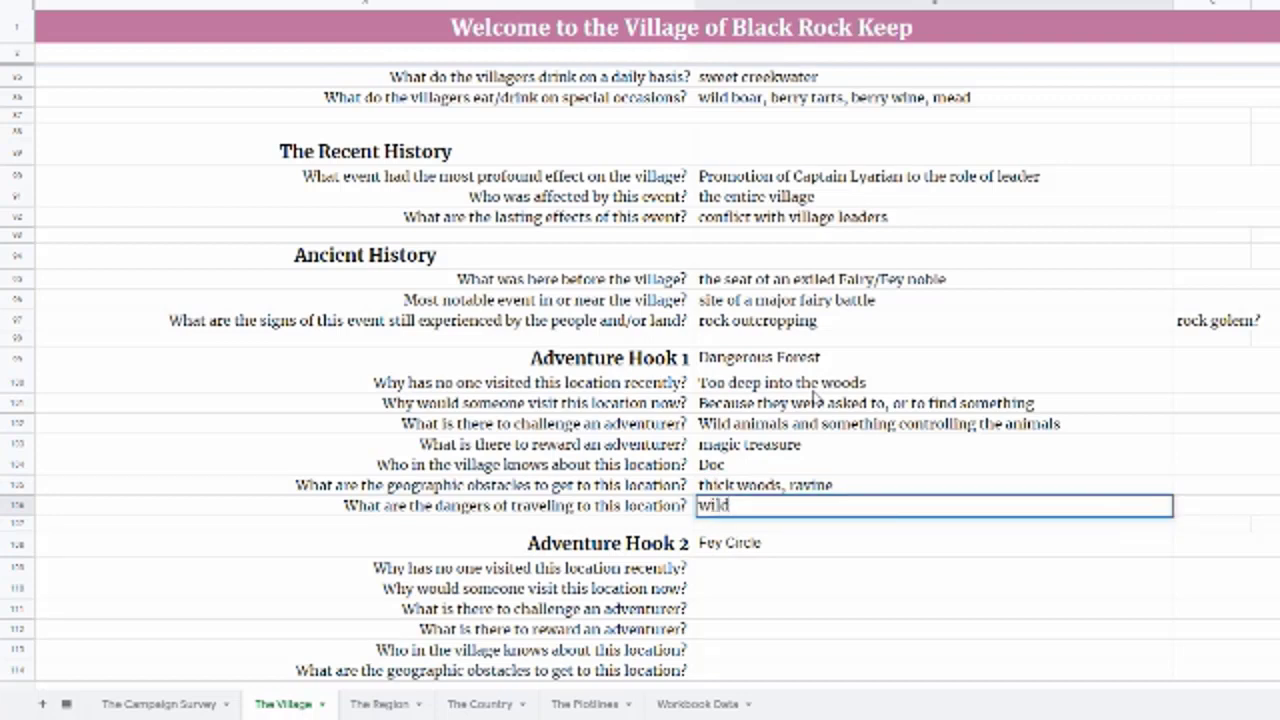
text(ov)
key(BackSpace)
key(BackSpace)
text(olves)
text(; wilderness survival)
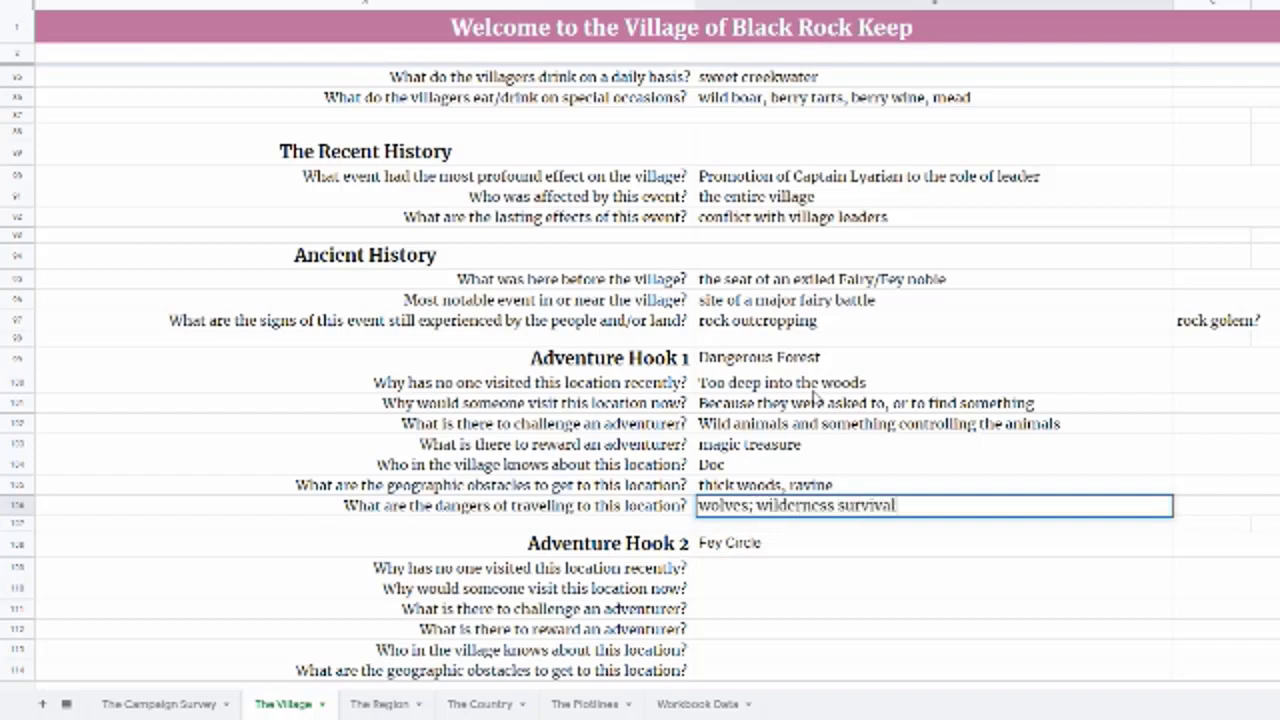
key(Return)
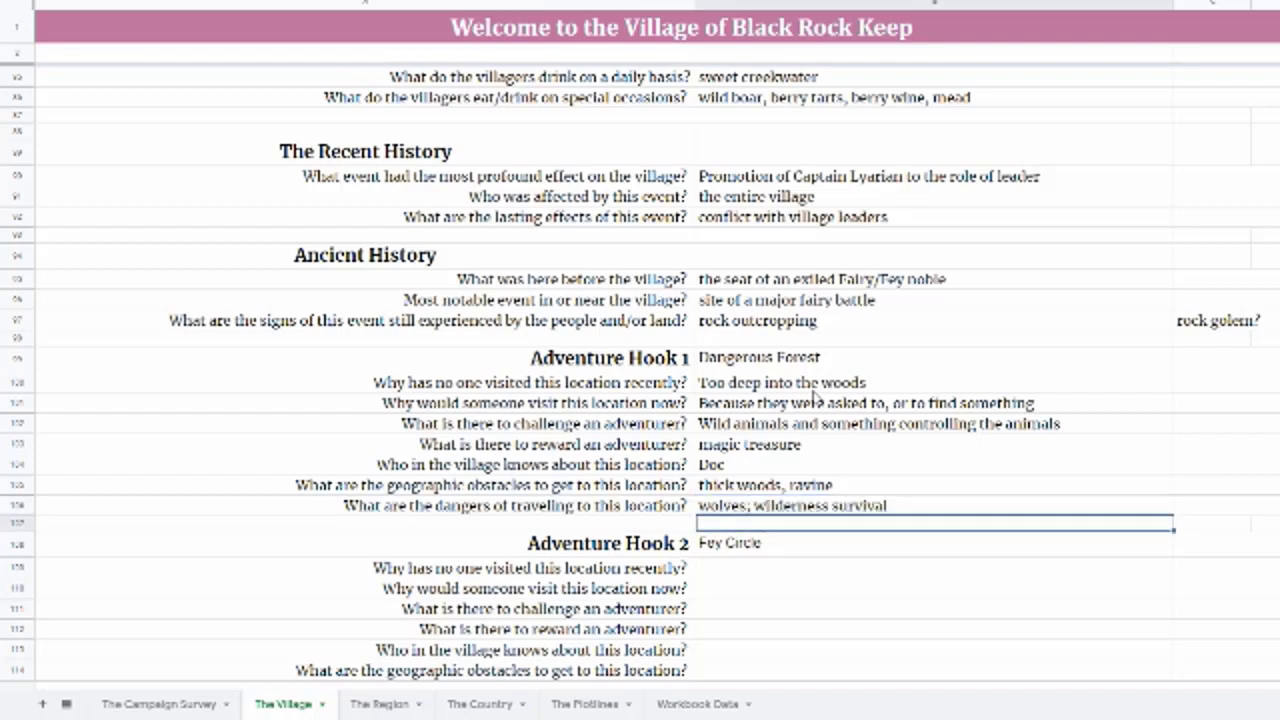
Under Adventure Hook 2, enter "It's scary." as why no one has visited the location recently
scroll(795, 390, down, 2)
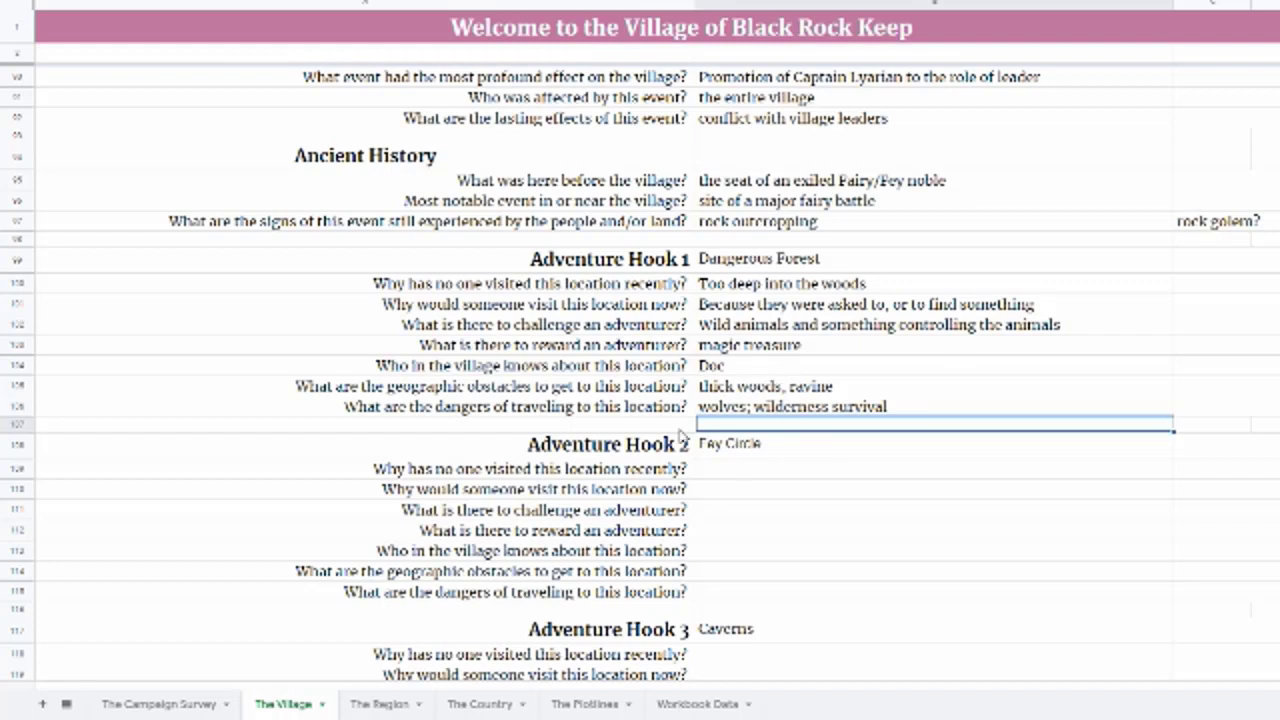
click(733, 470)
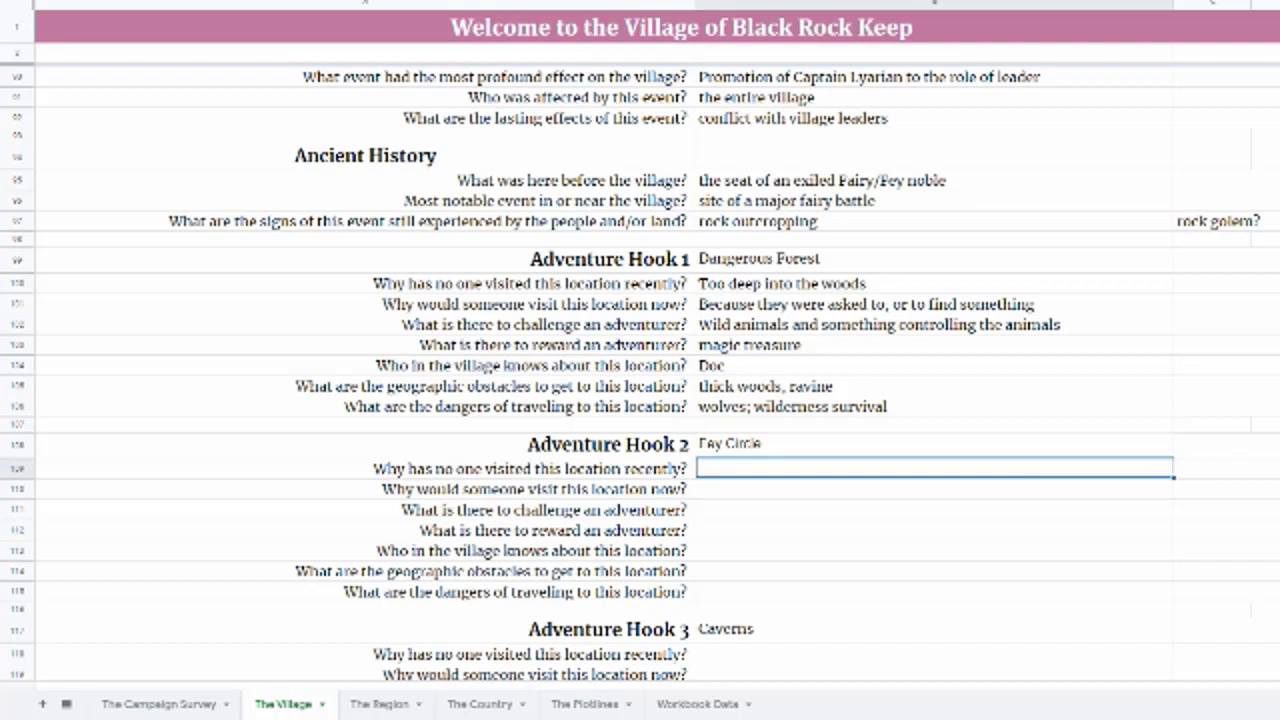
text(It's sar)
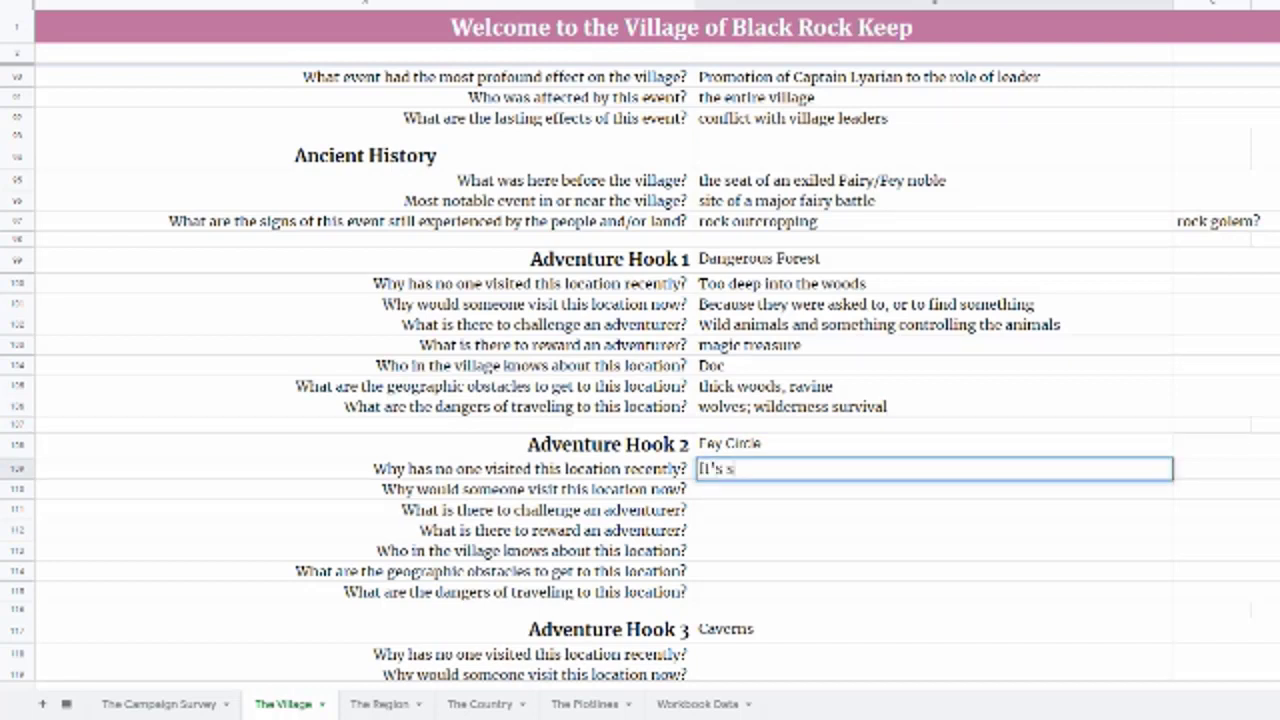
key(BackSpace)
key(BackSpace)
text(cary.)
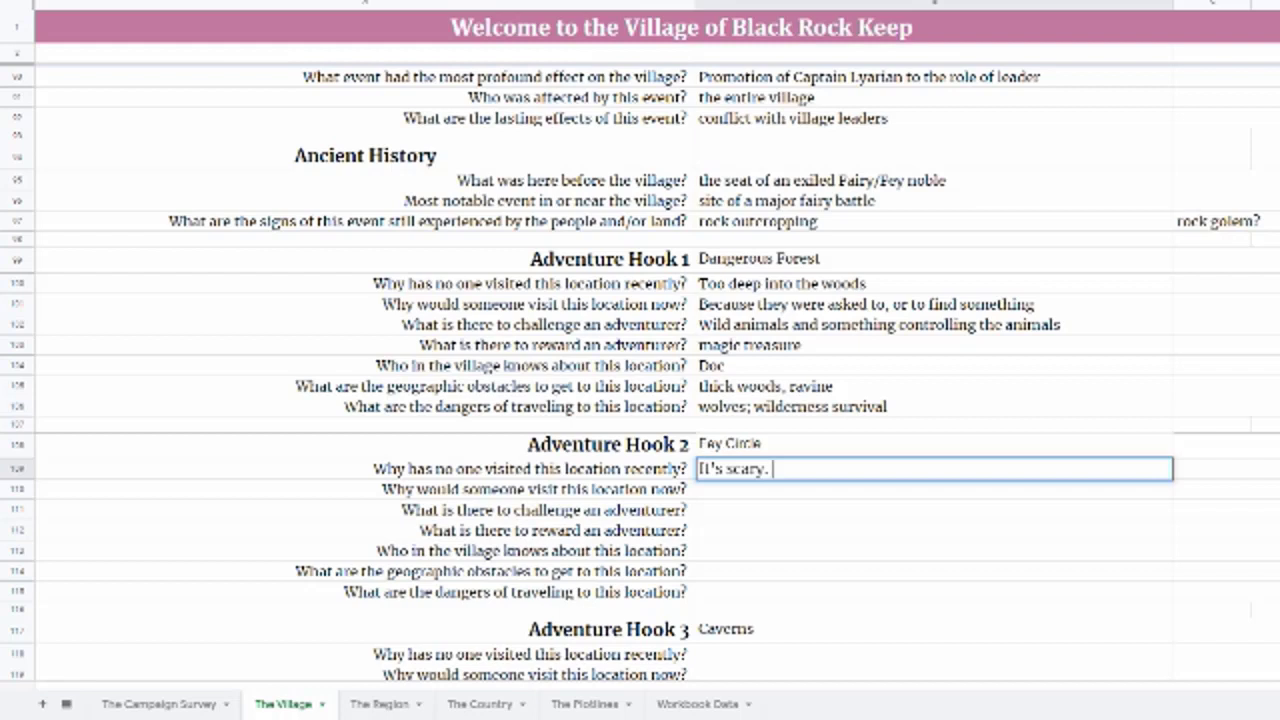
key(Return)
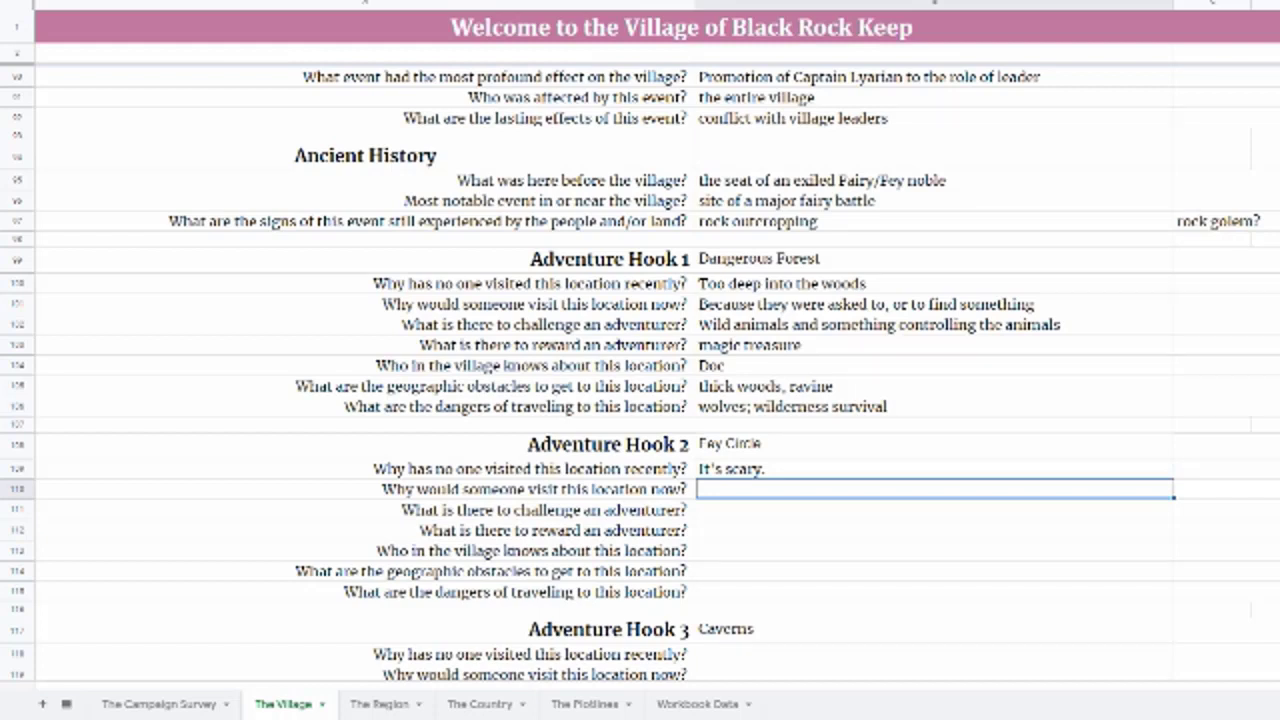
Enter "a missing child" as why someone would visit the Adventure Hook 2 location now
text(Missing)
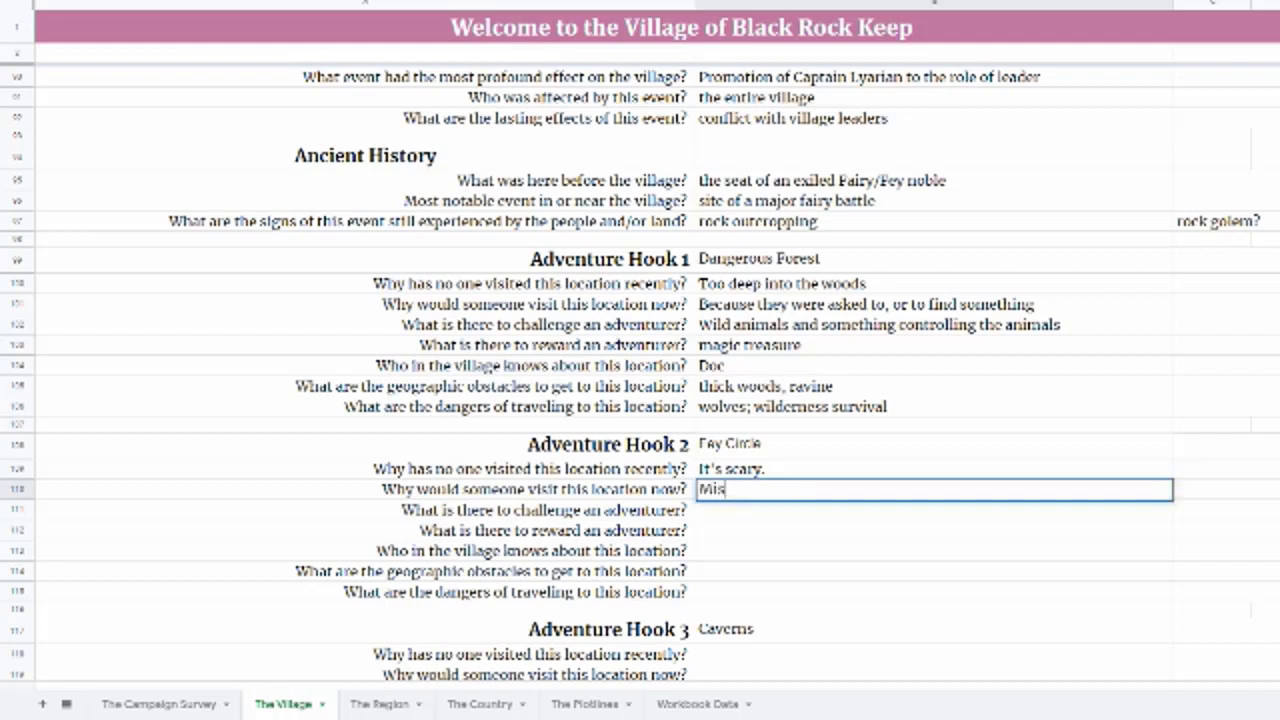
key(BackSpace)
key(BackSpace)
key(BackSpace)
key(BackSpace)
key(BackSpace)
key(BackSpace)
key(BackSpace)
text(a missing child)
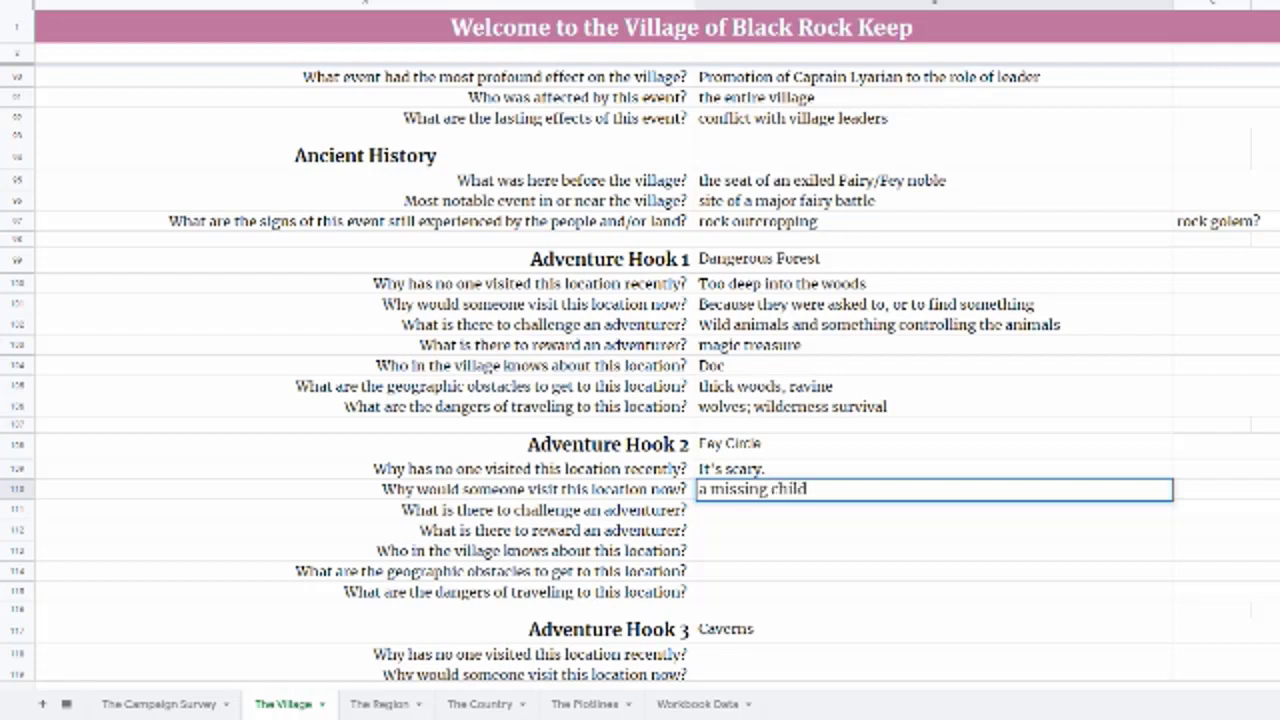
key(Return)
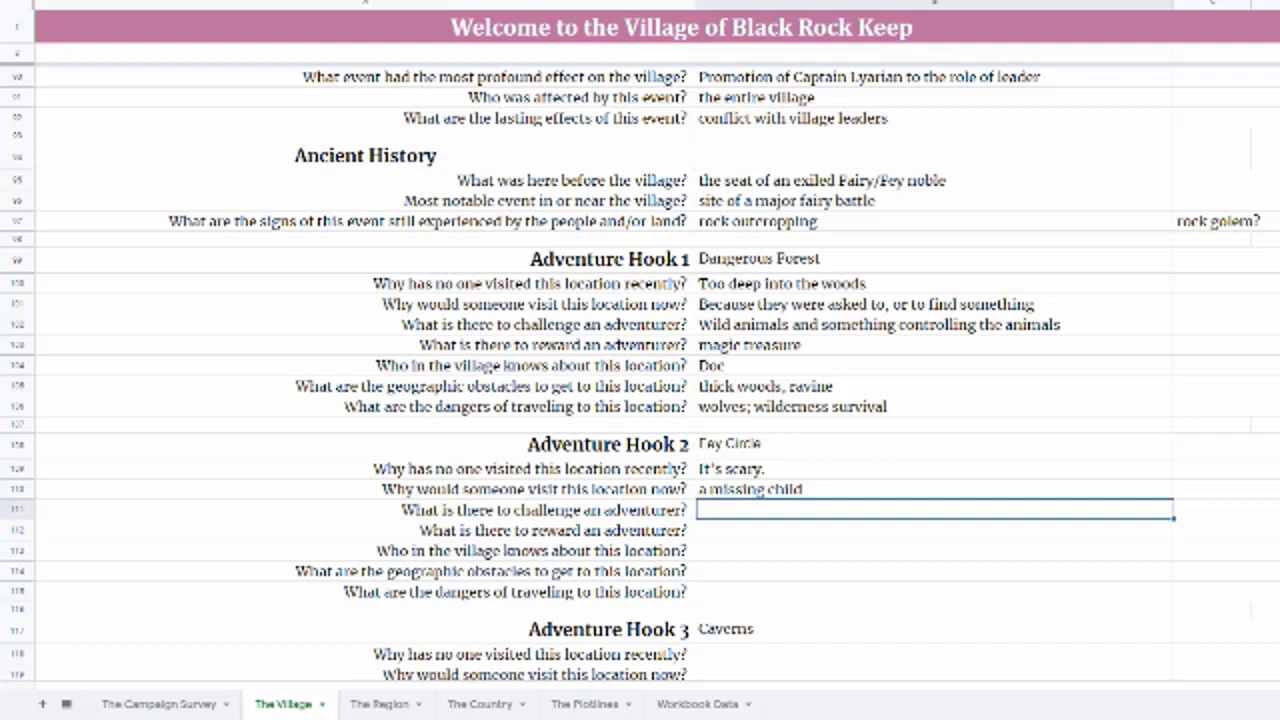
For Adventure Hook 2, enter "assorted fey" as the adventurer's challenge and "the treasure of the few" as the reward
text(assor)
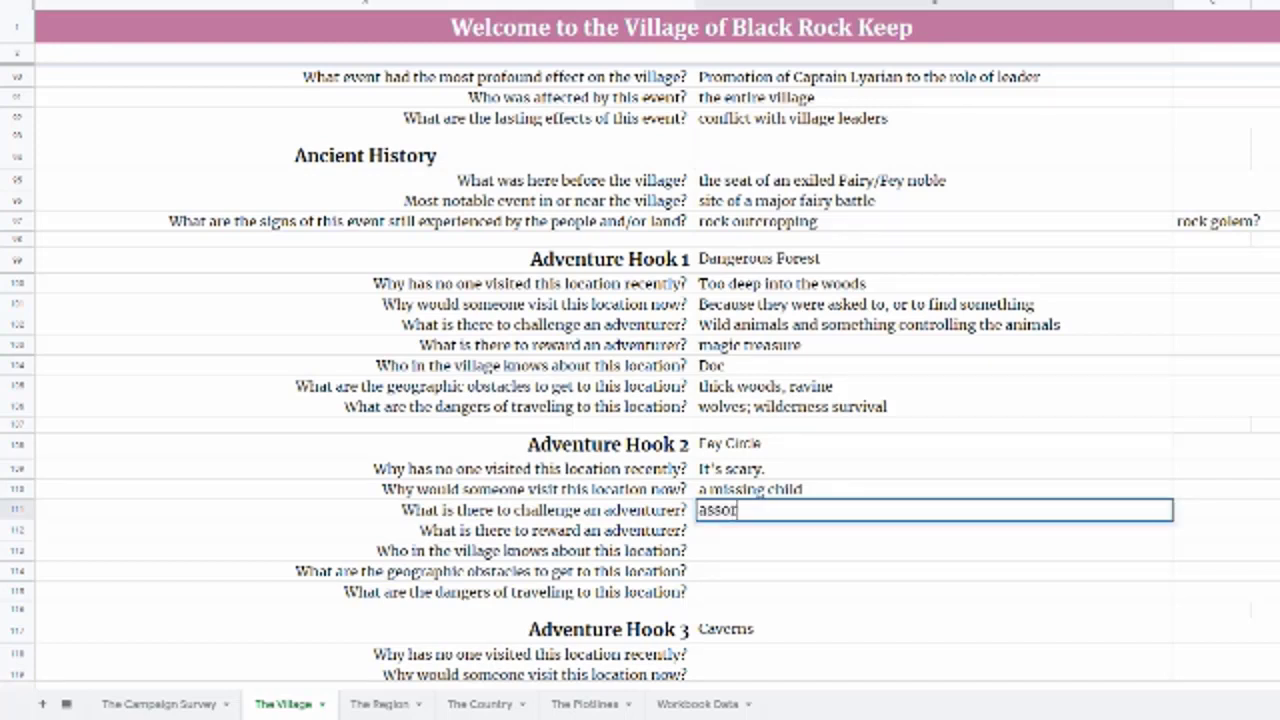
text(ted fey)
key(Return)
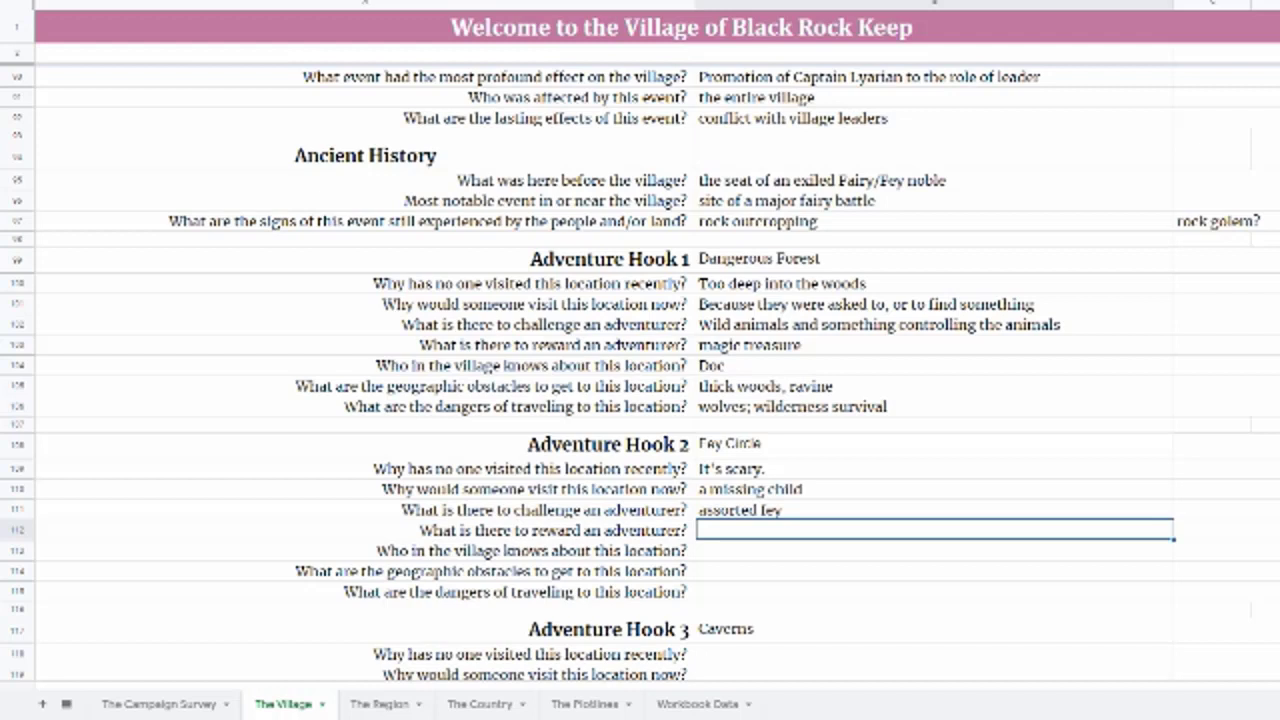
text(the treasure of the f)
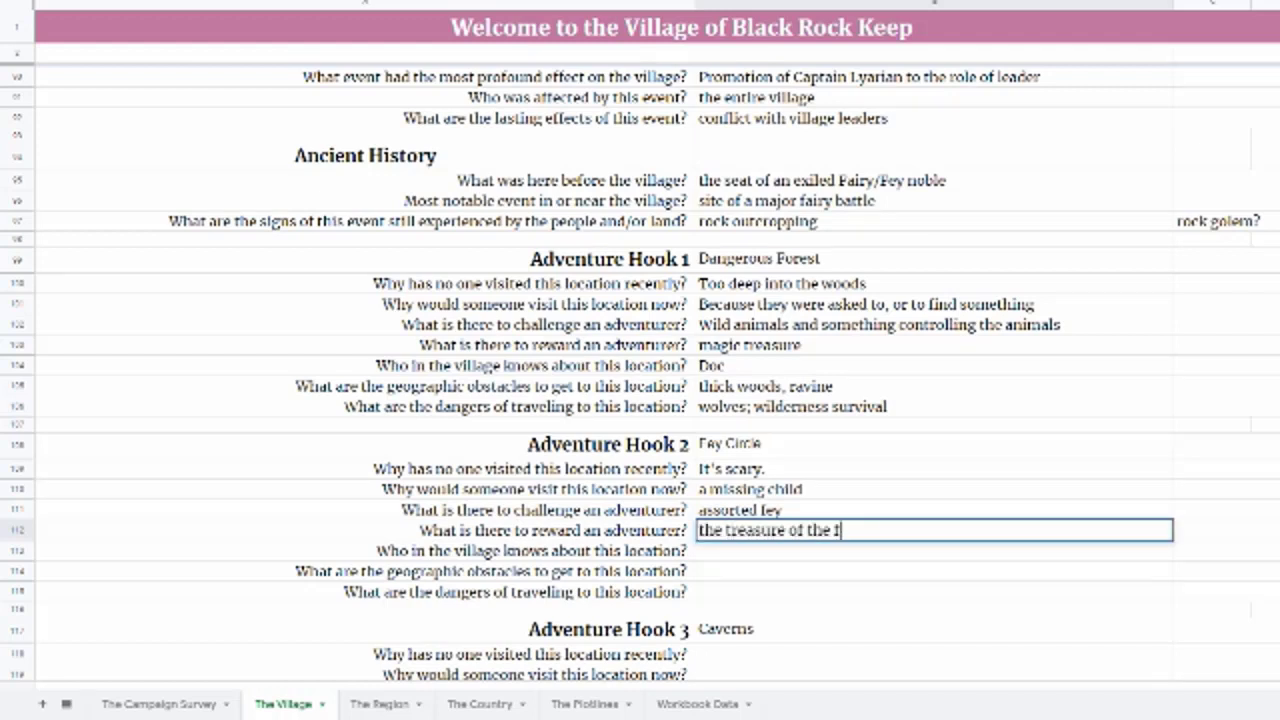
text(ew)
key(Return)
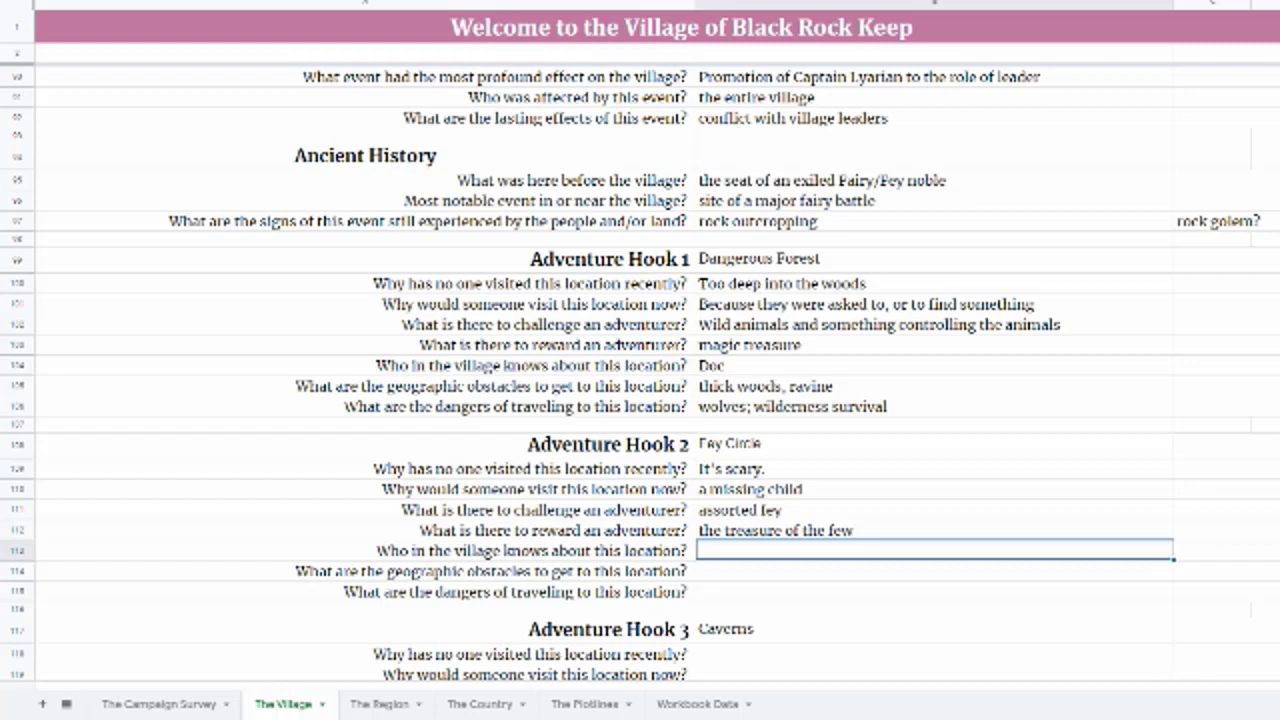
For Adventure Hook 2, enter the name of the villager who knows the location and "forest, magical barrier" as the geographic obstacles
text(Kalyn)
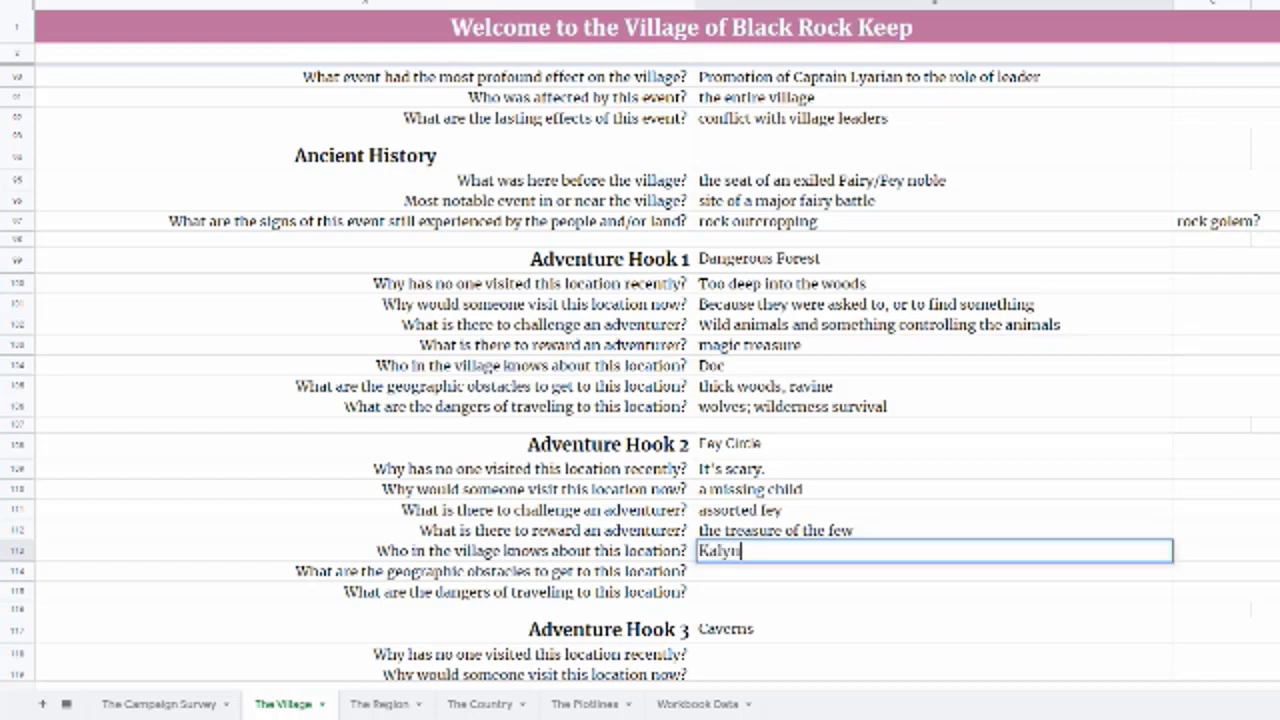
key(Return)
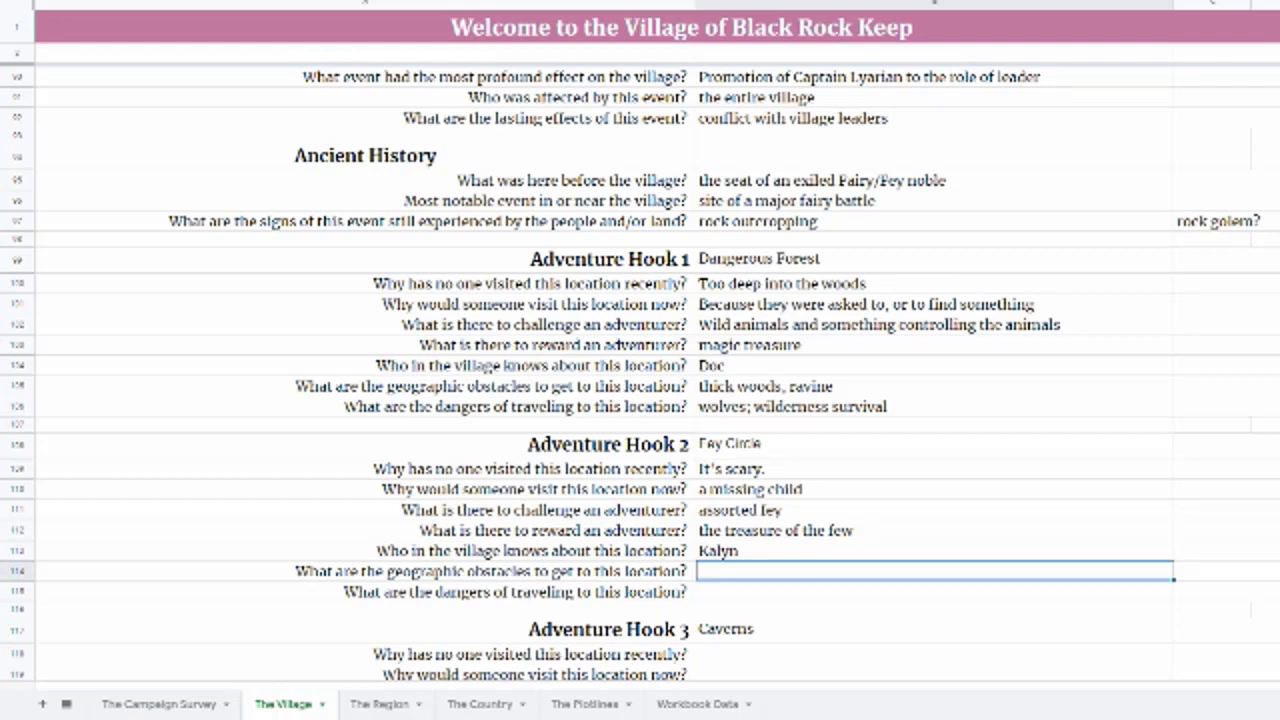
text(fo)
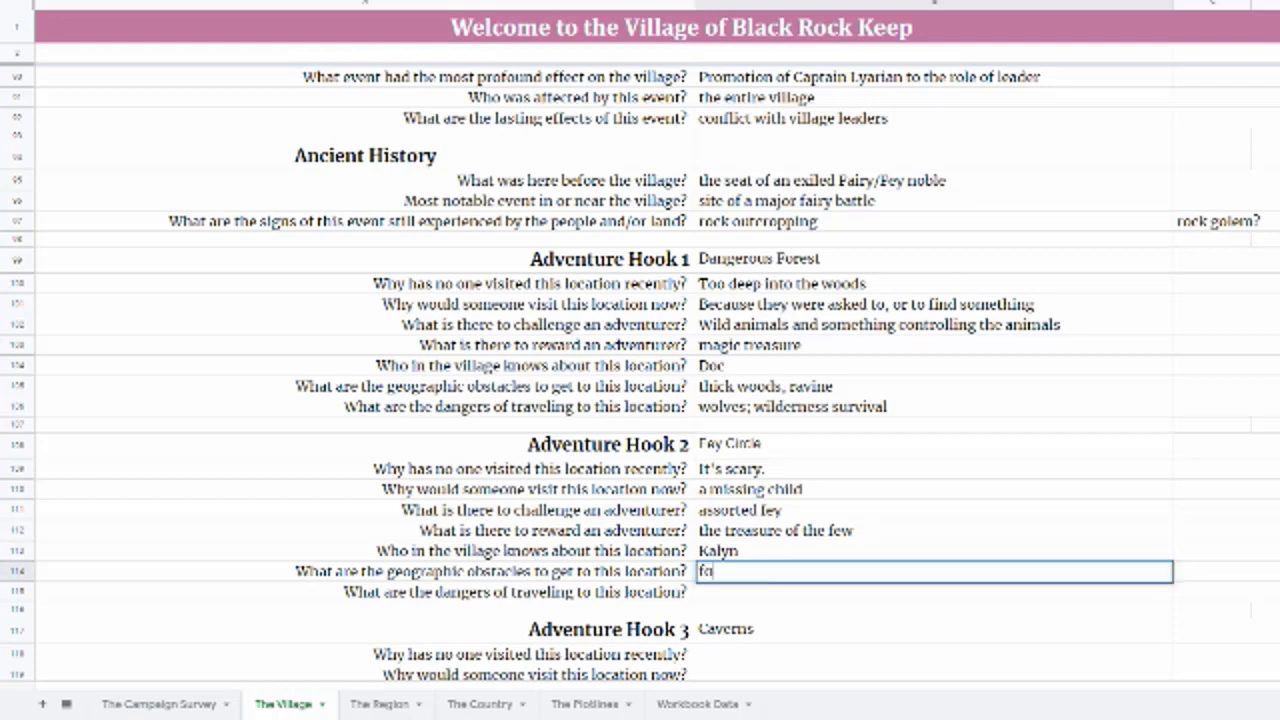
text(rst;)
key(BackSpace)
key(BackSpace)
key(BackSpace)
text(est;)
key(BackSpace)
key(BackSpace)
text(, magical barrier)
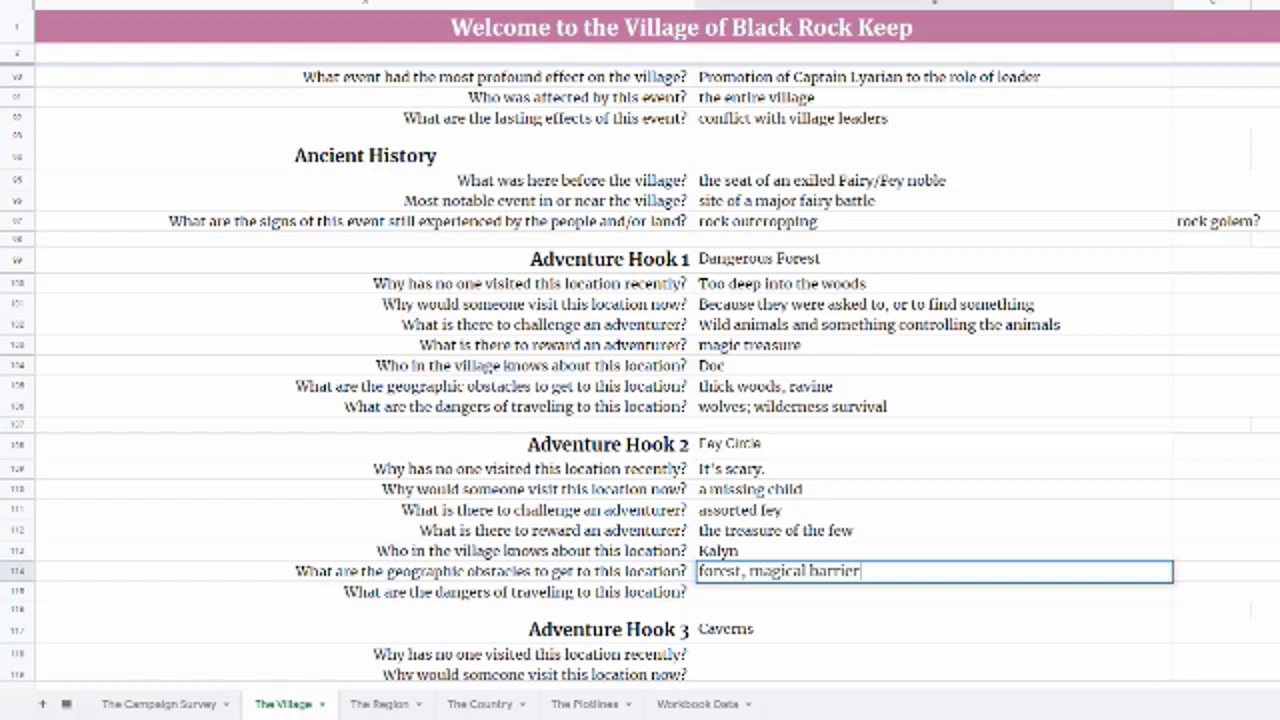
For Adventure Hook 2, finish the geographic obstacles as "forest, magical barrier (astray)" and enter "wild wolves, fey magic" as the travel dangers
text(stray))
key(Return)
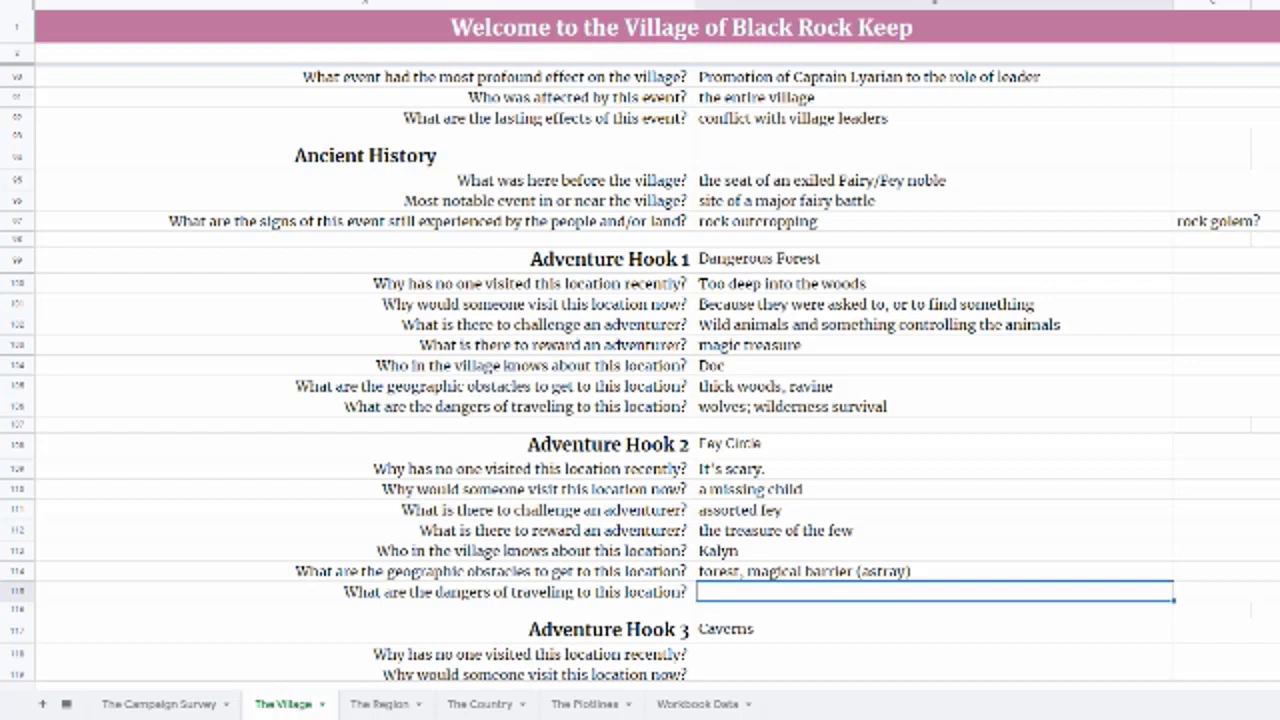
text(wild )
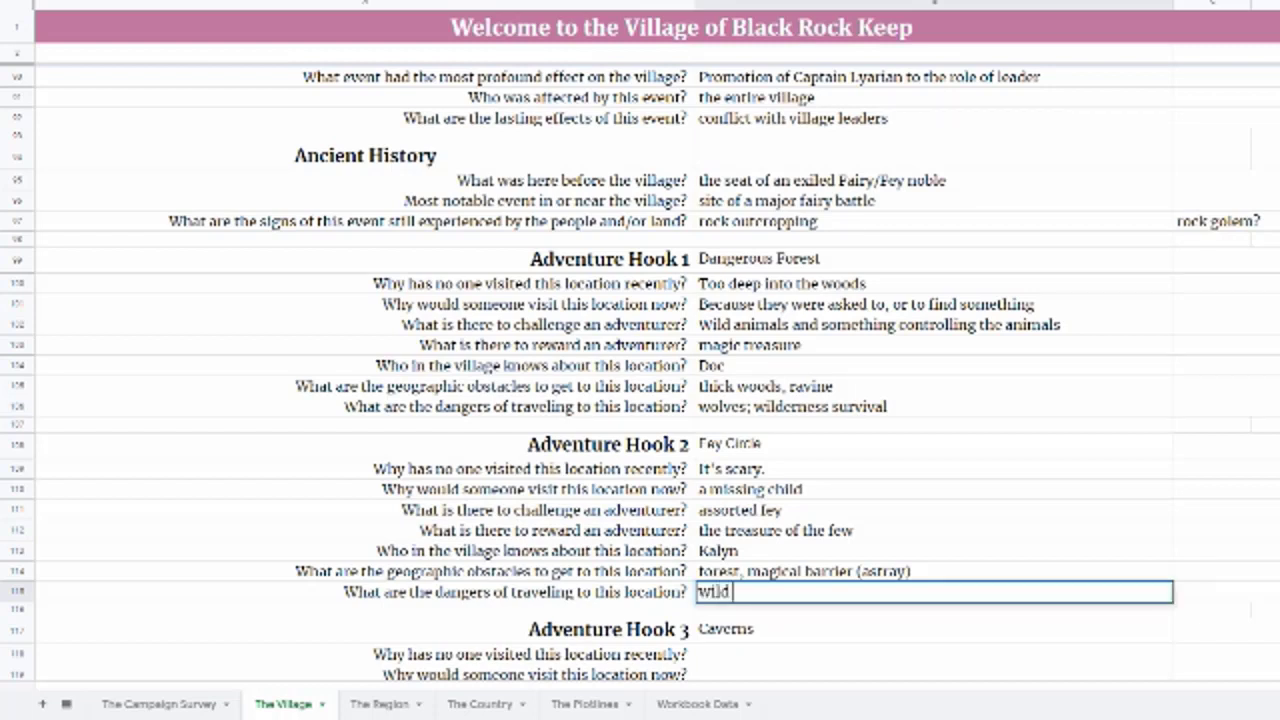
text(wolves, fey magic)
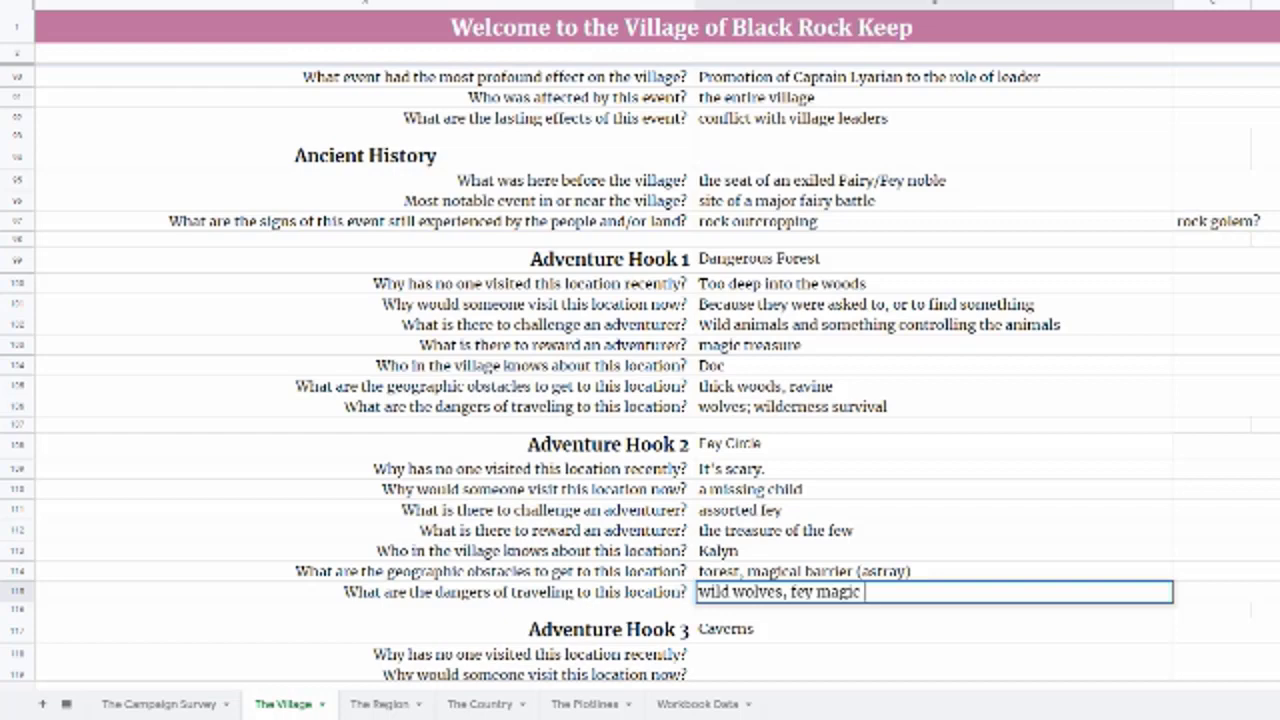
key(Return)
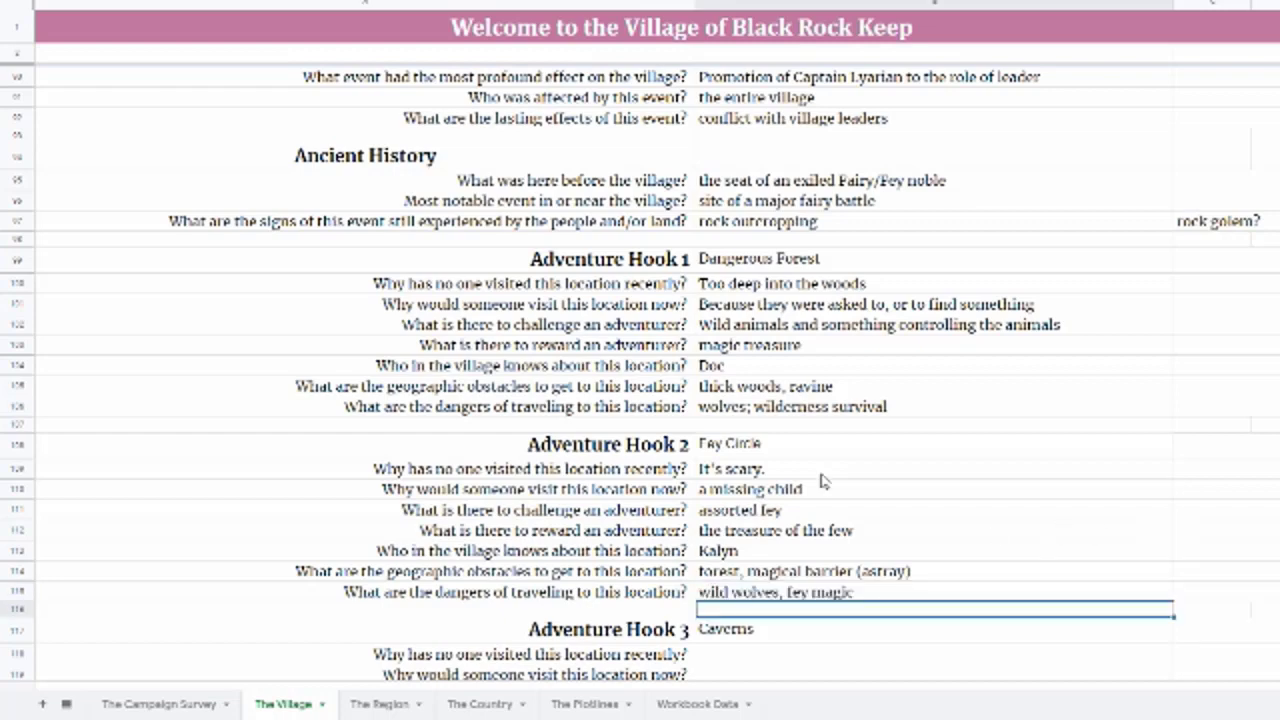
For Adventure Hook 3, enter "Far into the mountains" as why no one visited recently and "mysterious sightings" as why someone would visit now
scroll(808, 471, down, 3)
scroll(808, 471, down, 1)
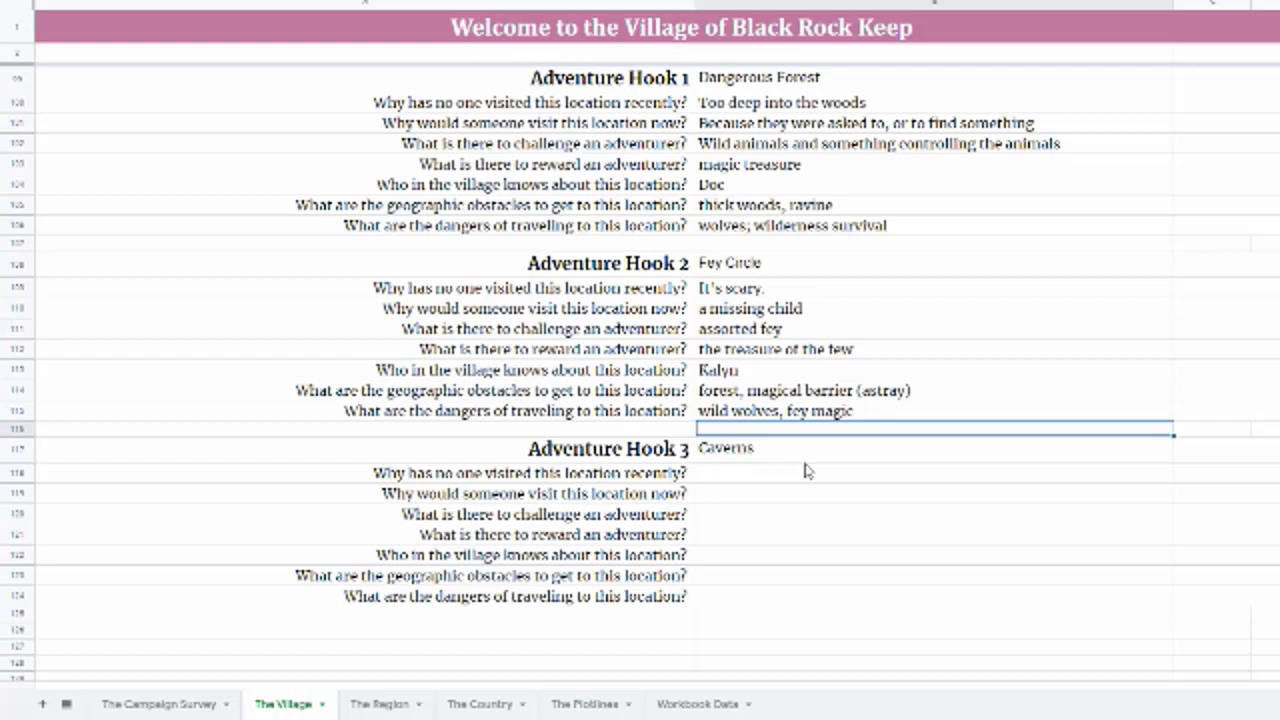
click(735, 479)
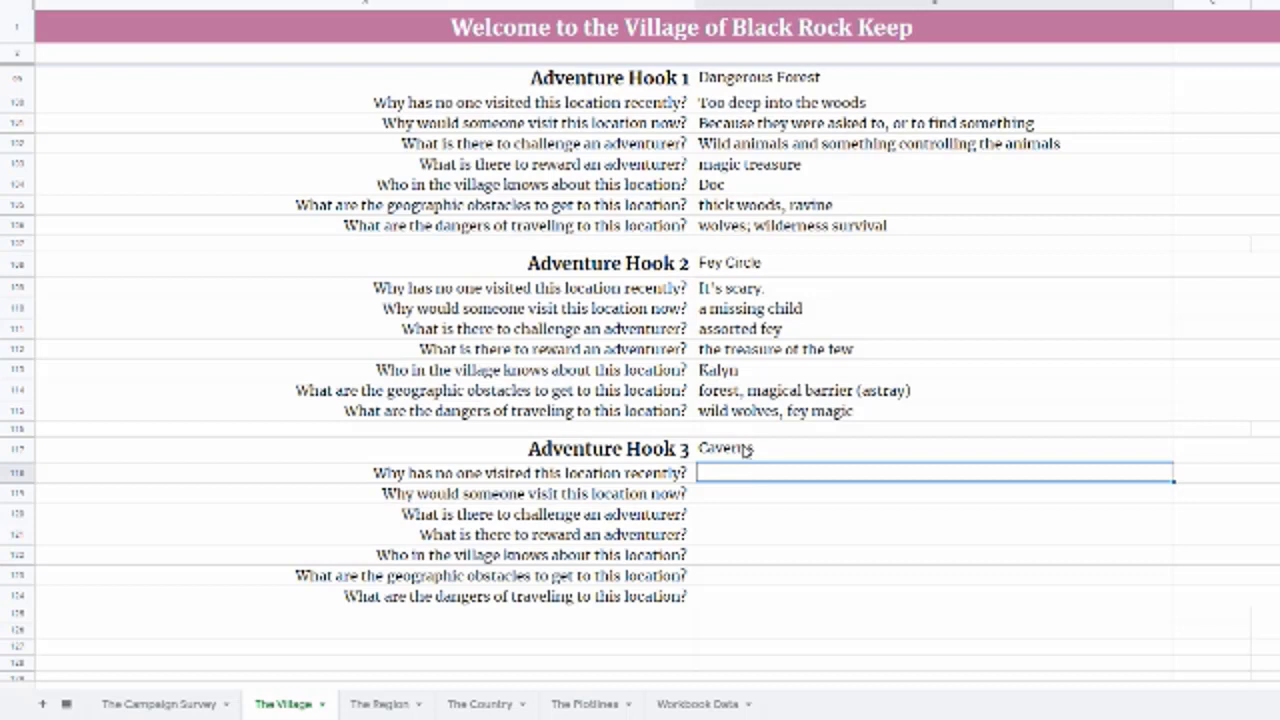
text(Far into the )
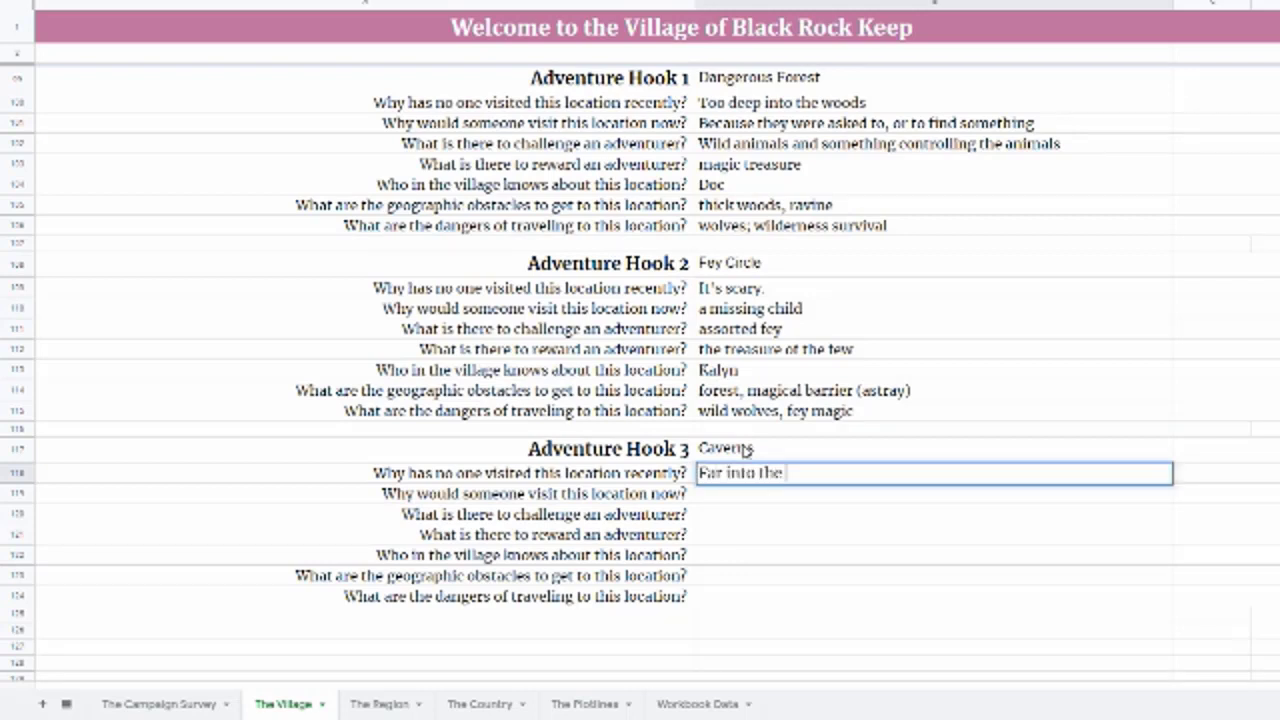
text(mountains)
key(Return)
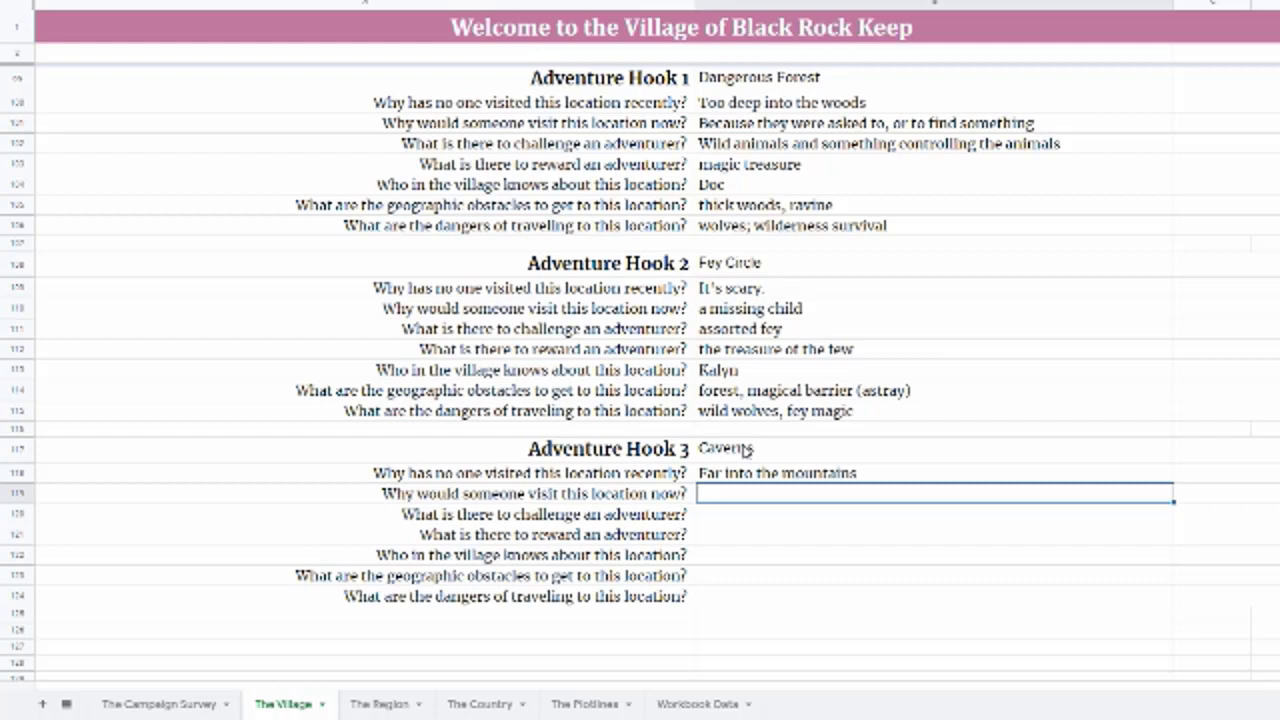
text(my)
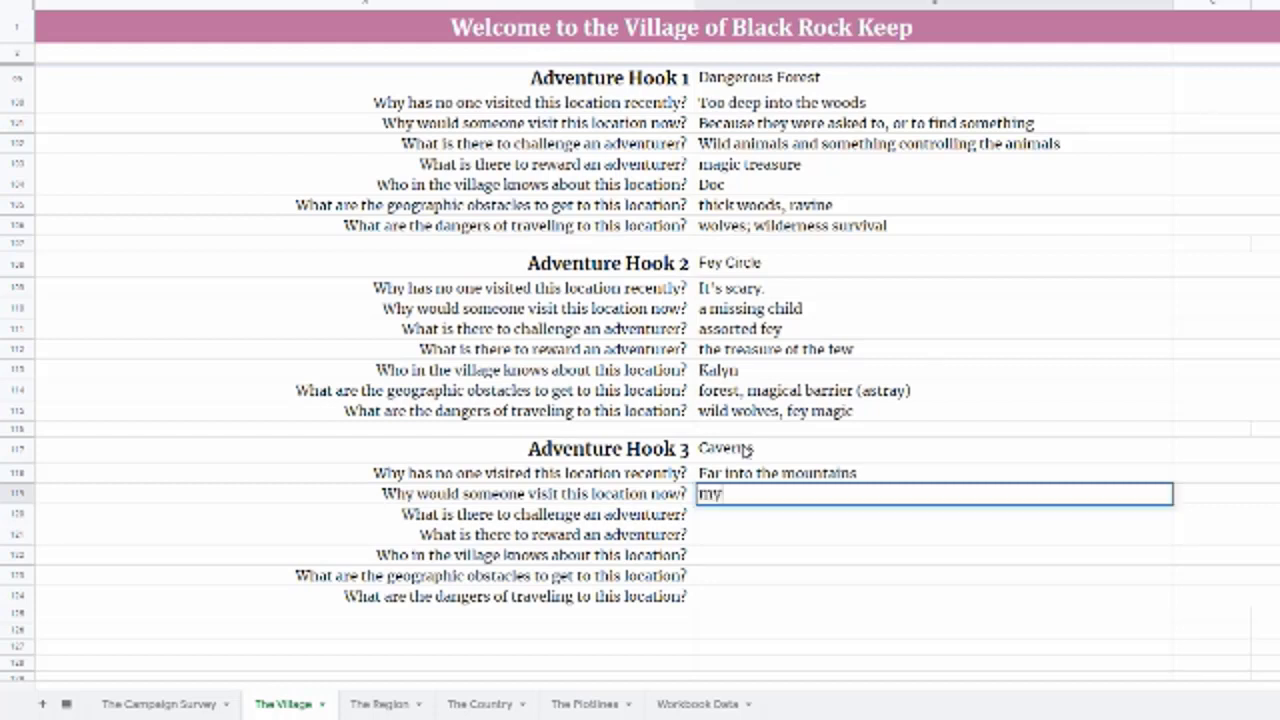
text(sterious sightings)
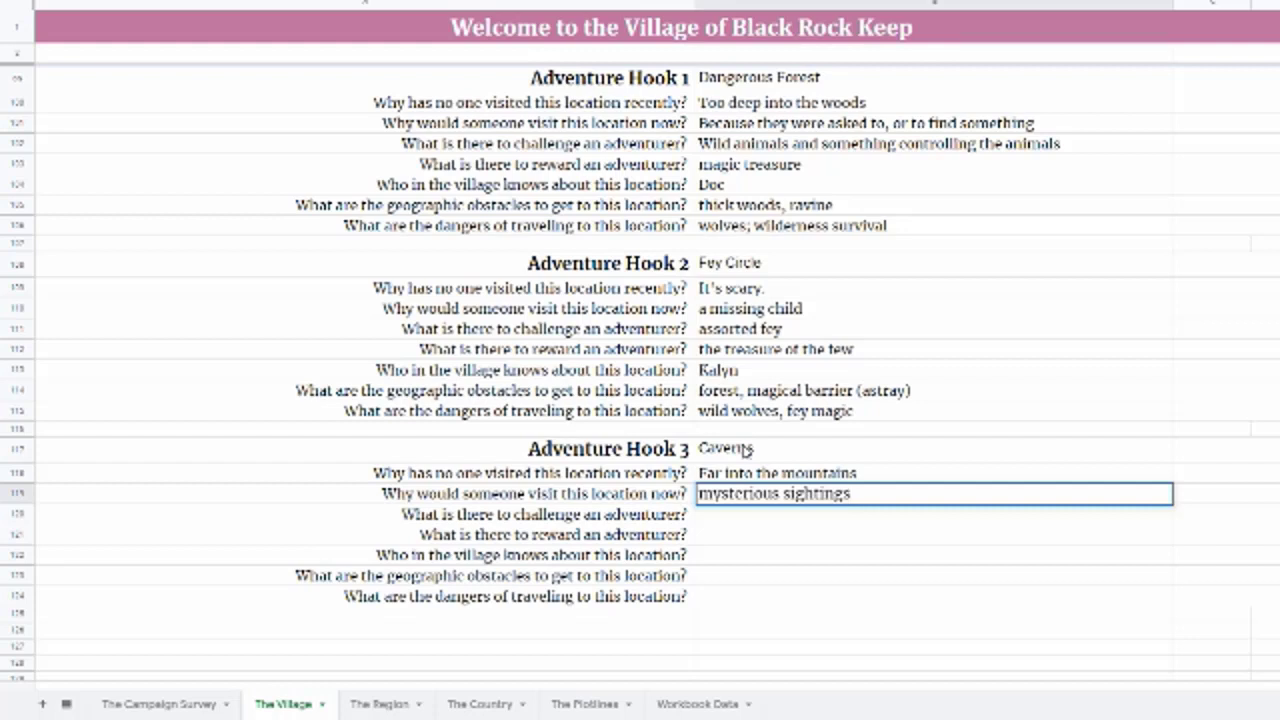
key(Return)
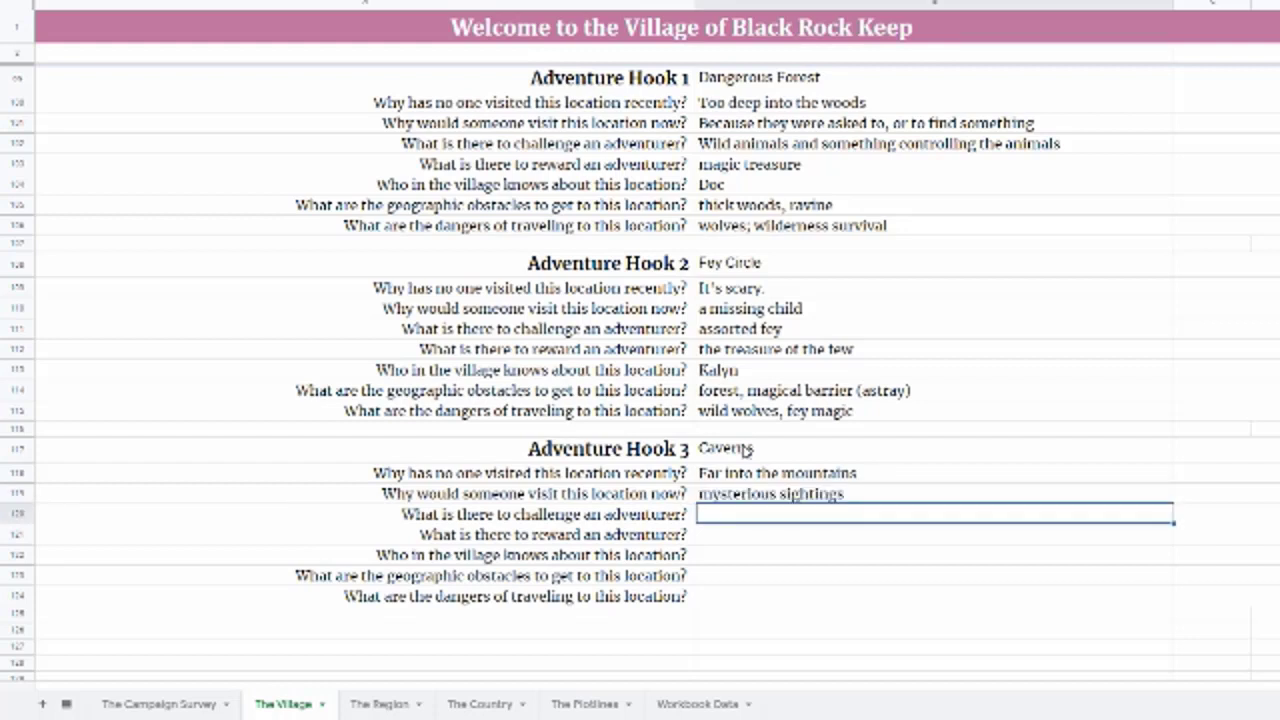
For Adventure Hook 3, enter "harpies" as the adventurer's challenge and "harpy treasure" as the reward
text(harpies)
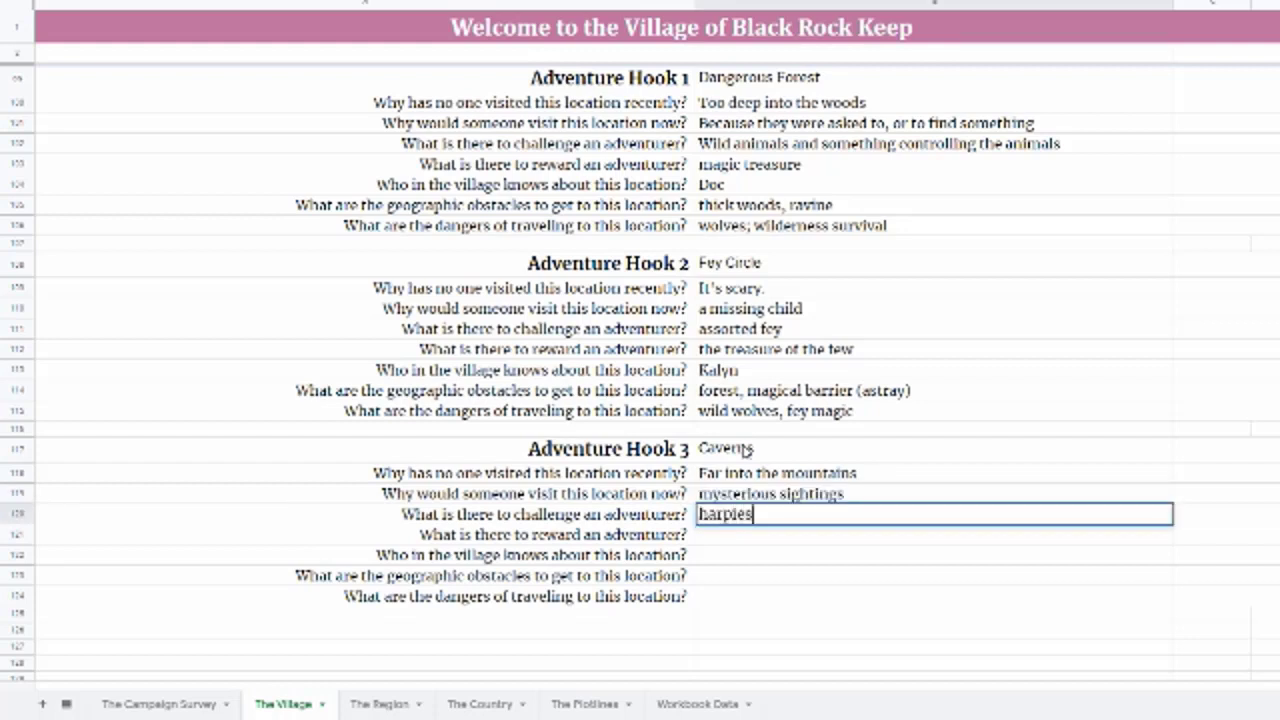
key(Return)
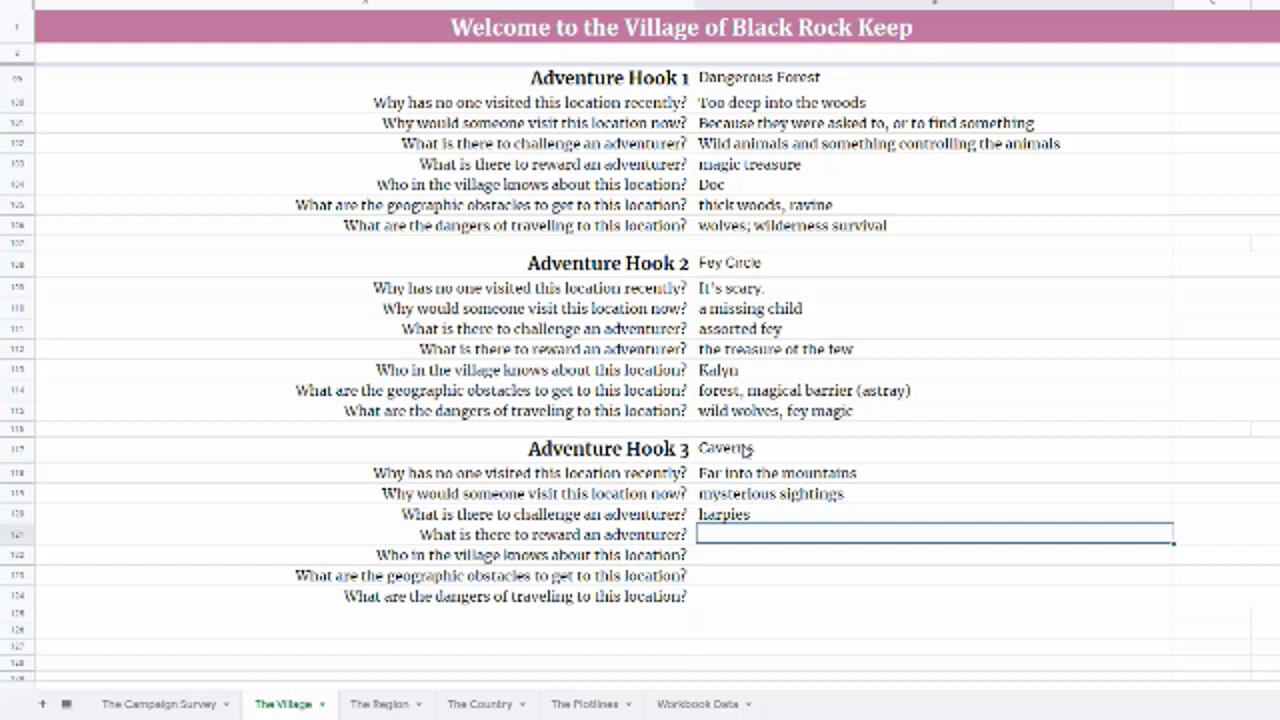
text(harpy)
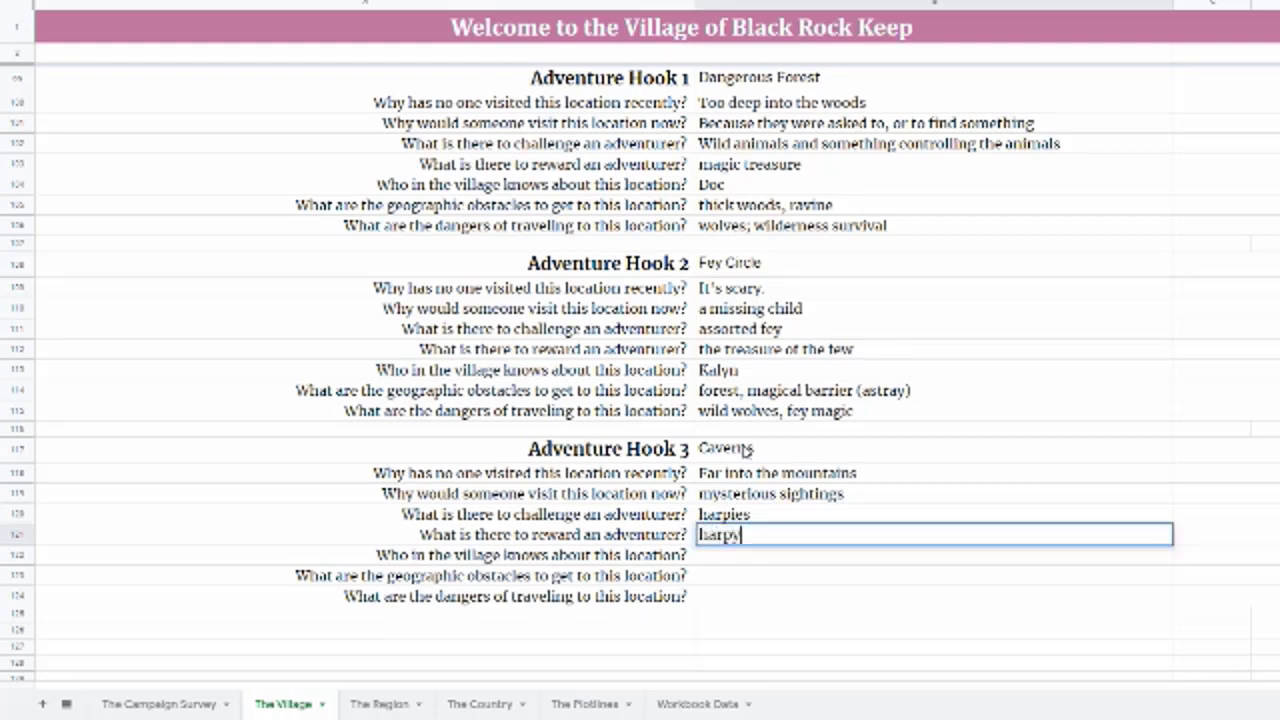
text( treasure)
key(Return)
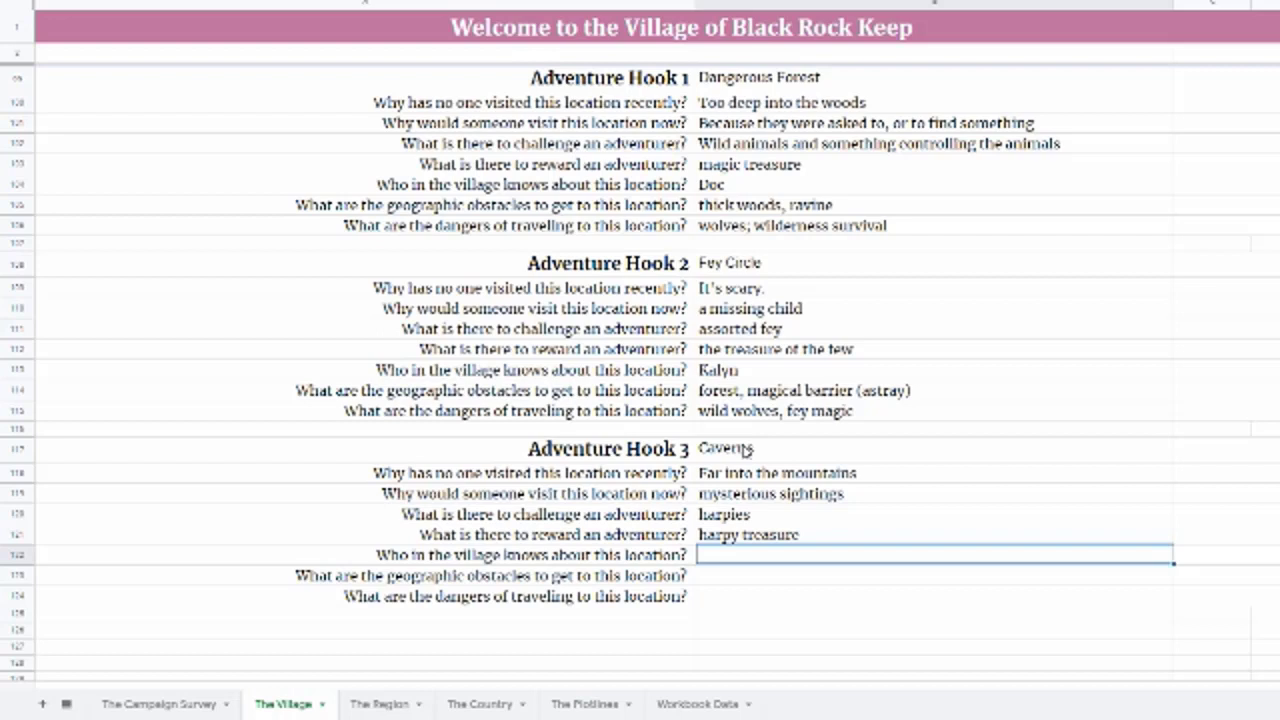
For Adventure Hook 3, enter the name of the villager who knows the location and "mountain climbing, wilderness" as the geographic obstacles
text(L)
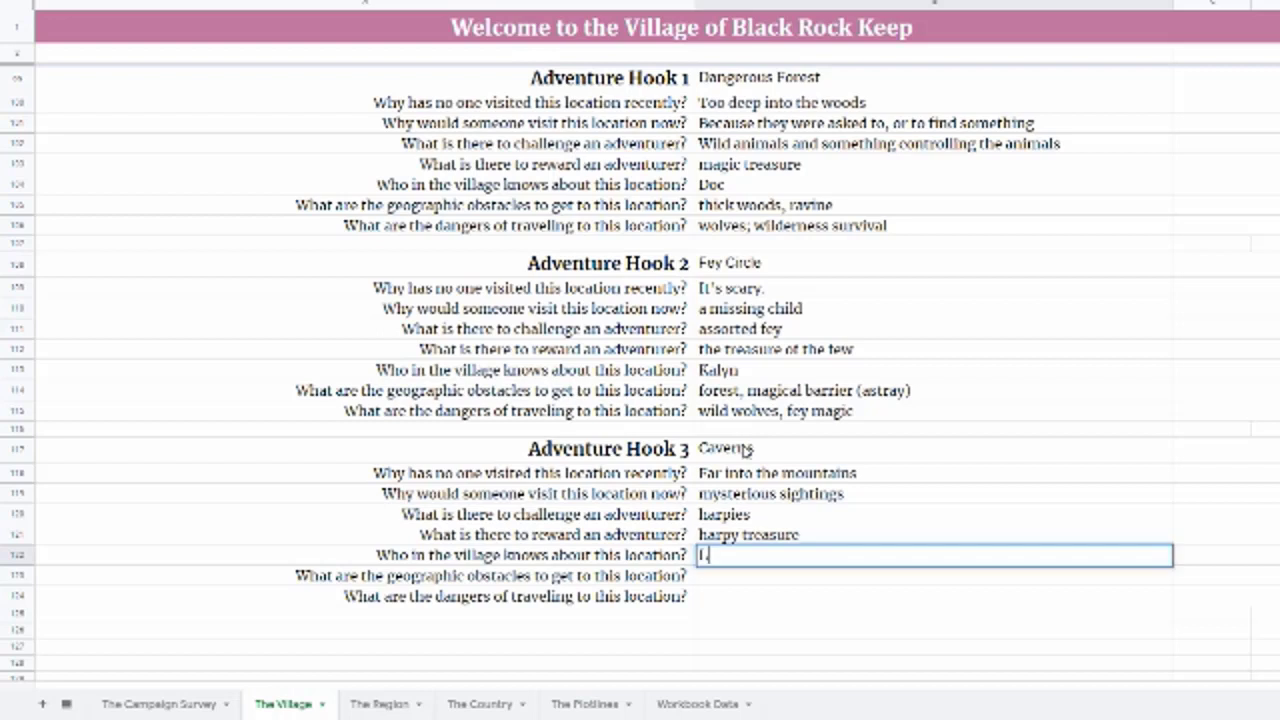
text(t. Torriak)
key(Return)
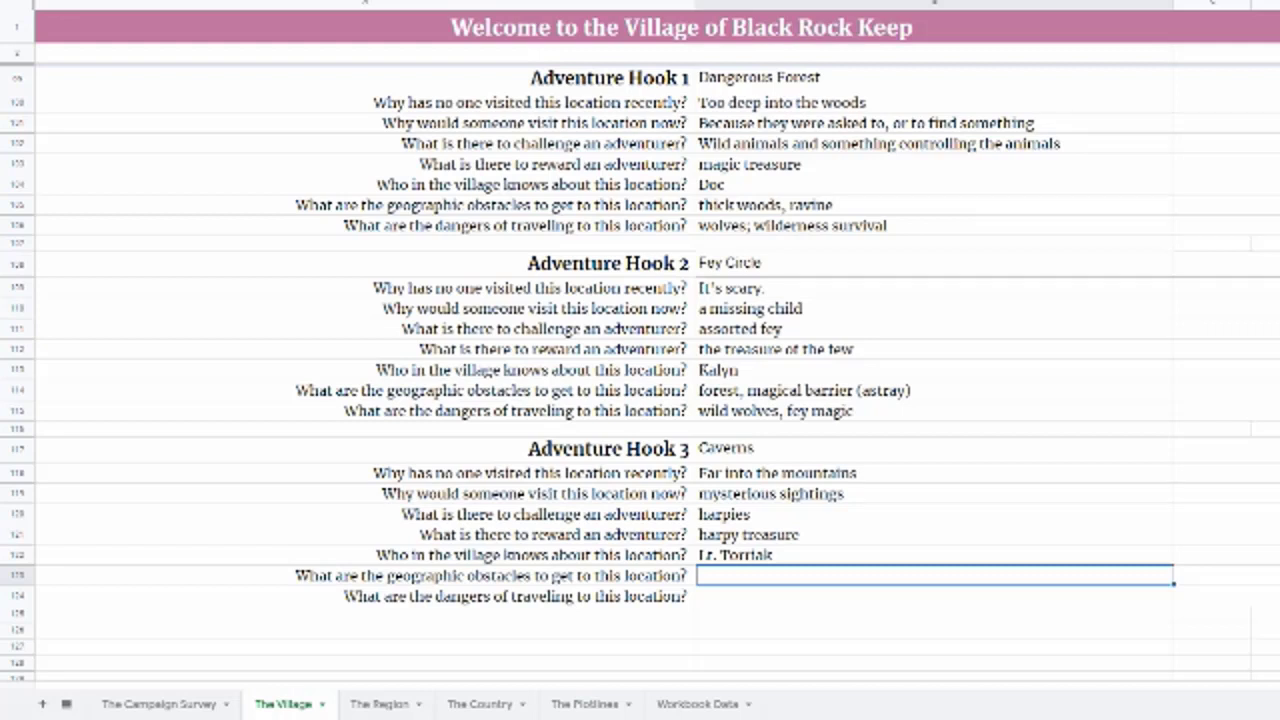
text(mou)
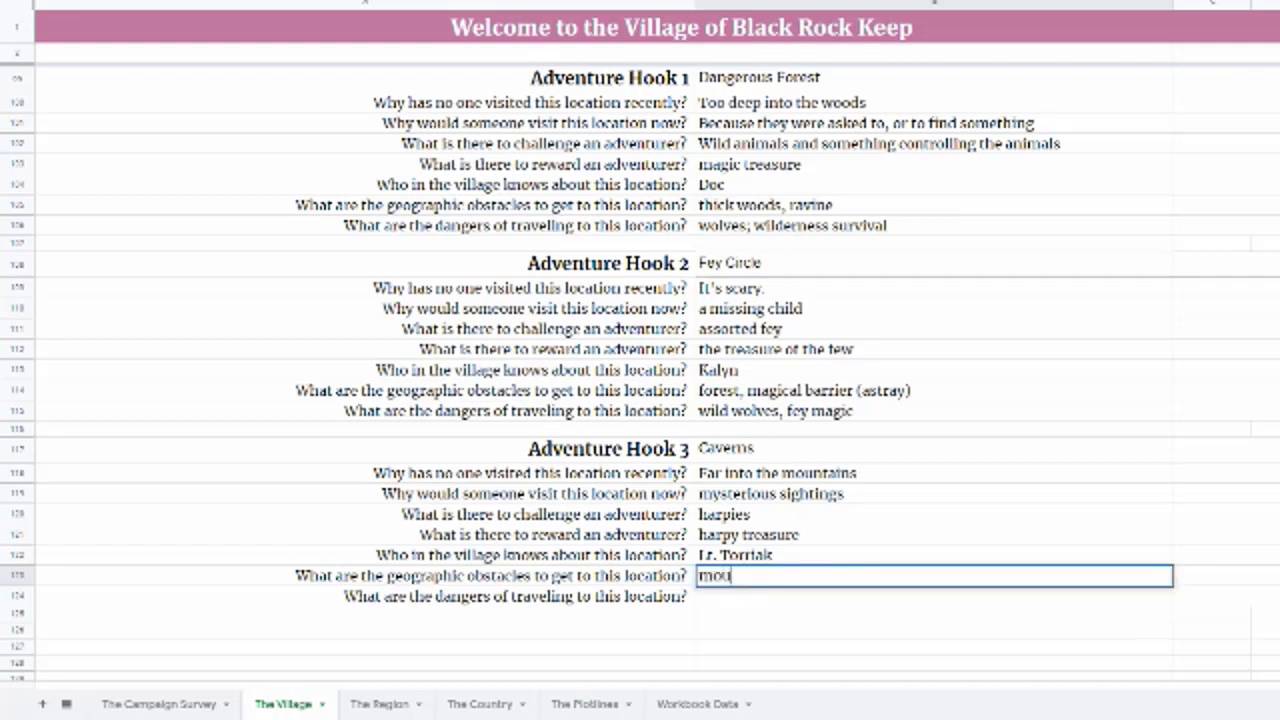
text(ntain climbing, )
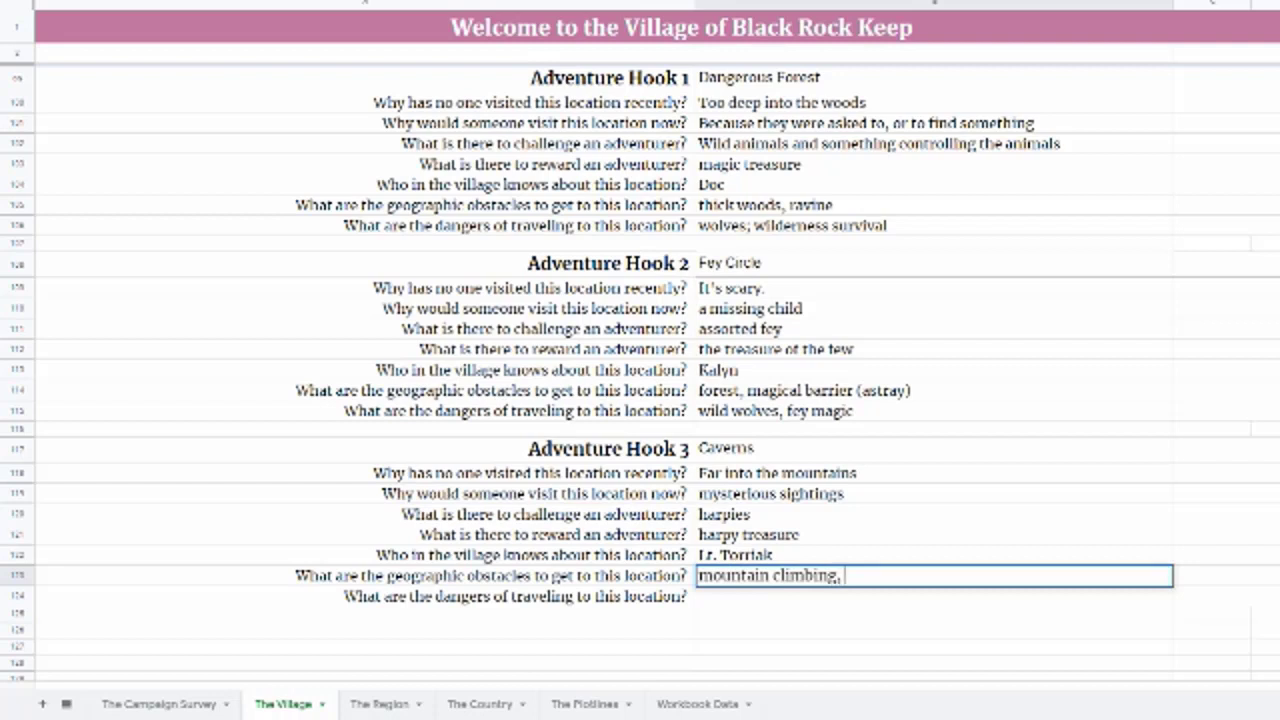
text(wilderness)
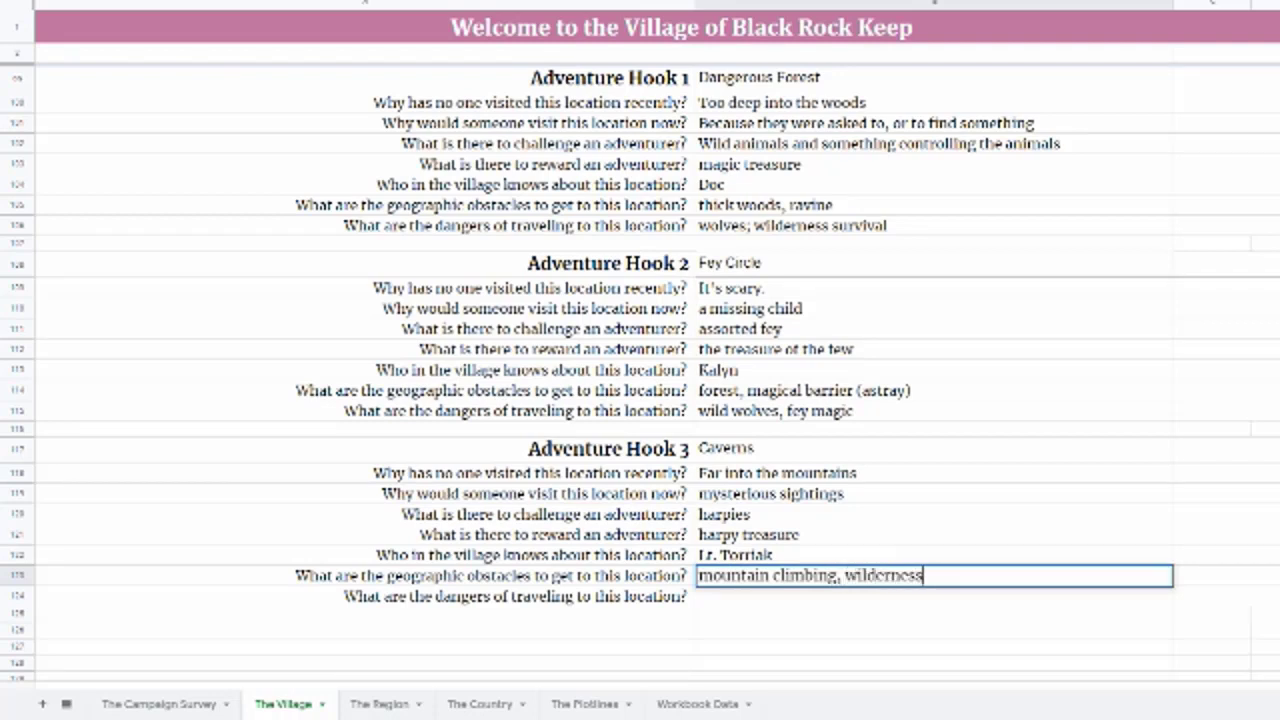
key(Return)
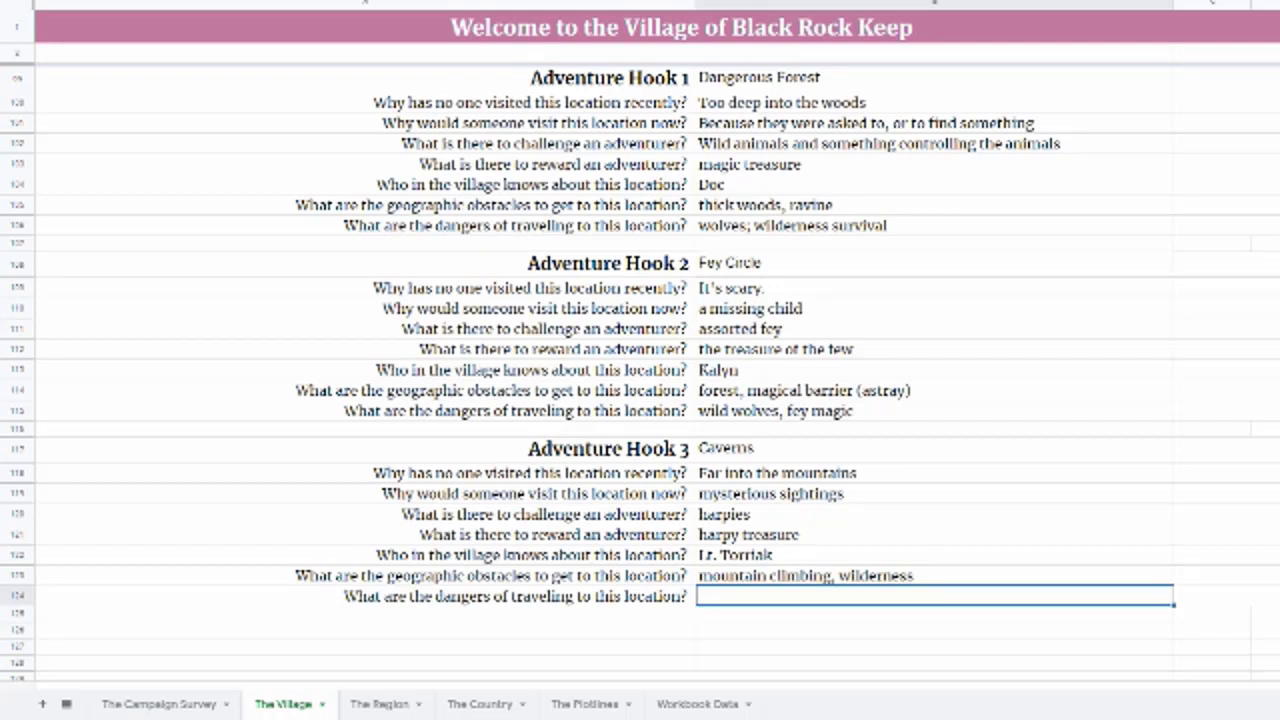
Enter "wolves, mountain creatures" as the dangers of traveling to the Adventure Hook 3 location
text(wolves, )
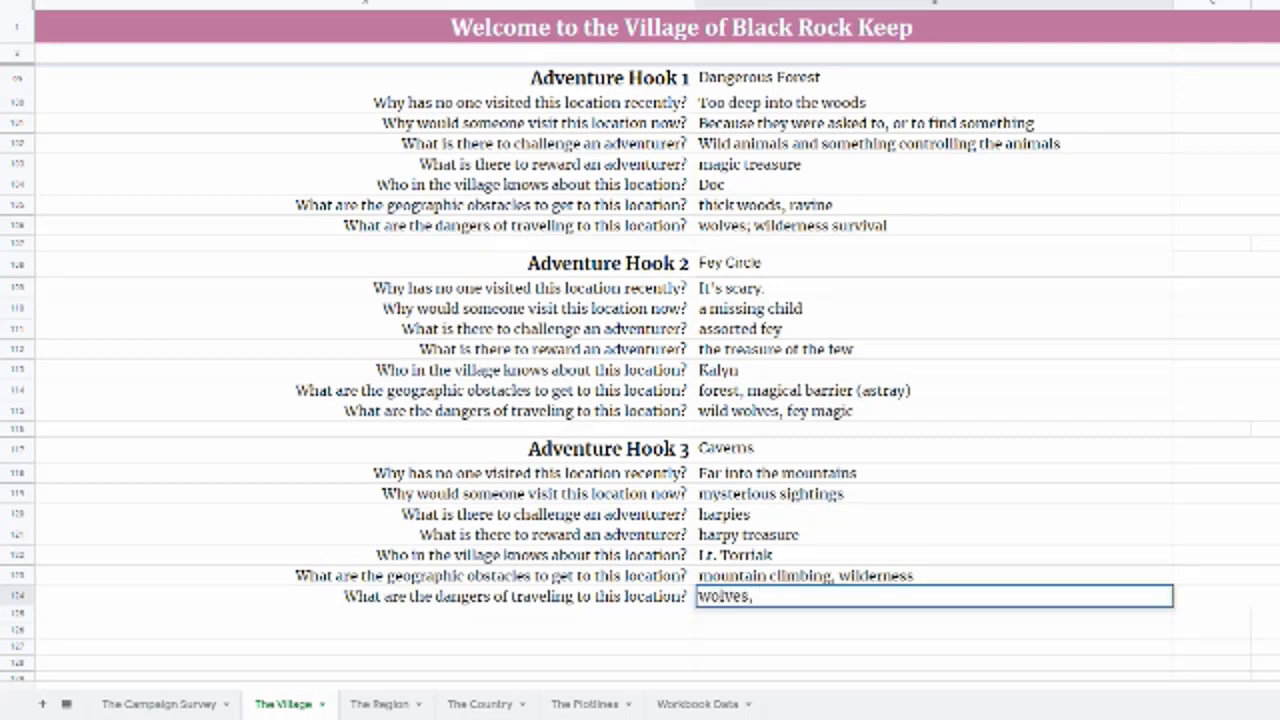
text(mountain creatures)
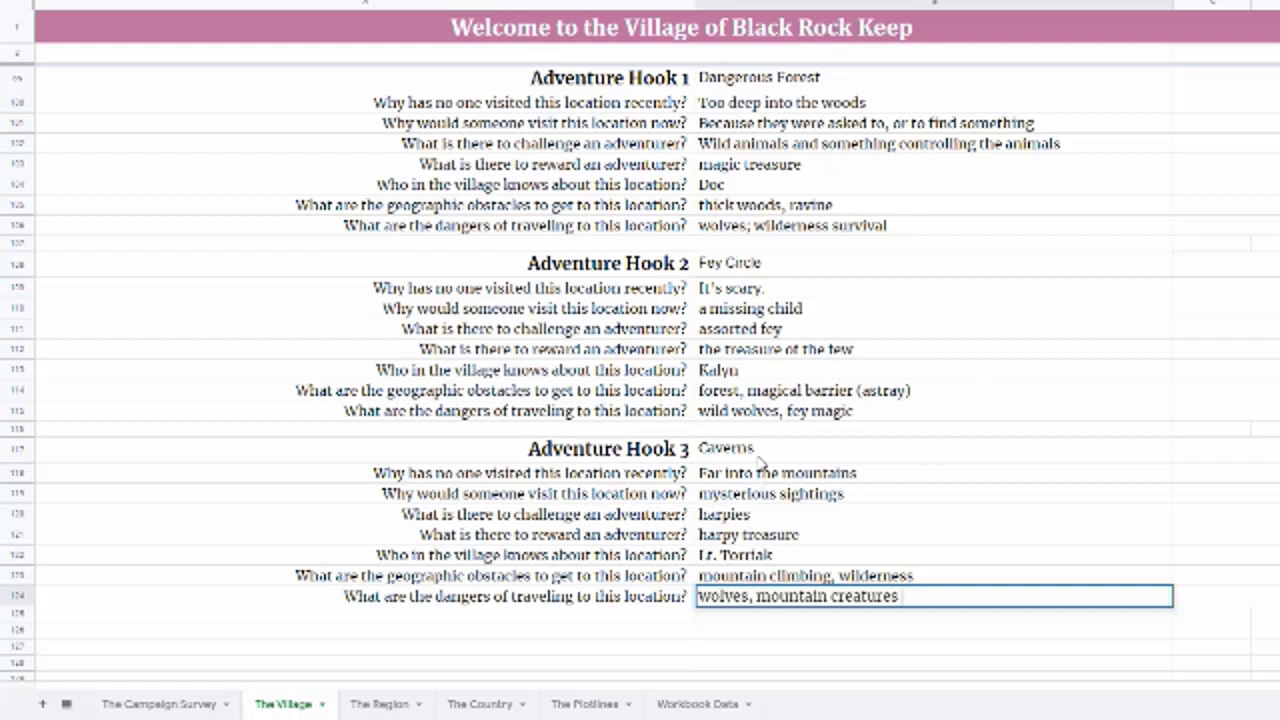
scroll(760, 462, up, 1)
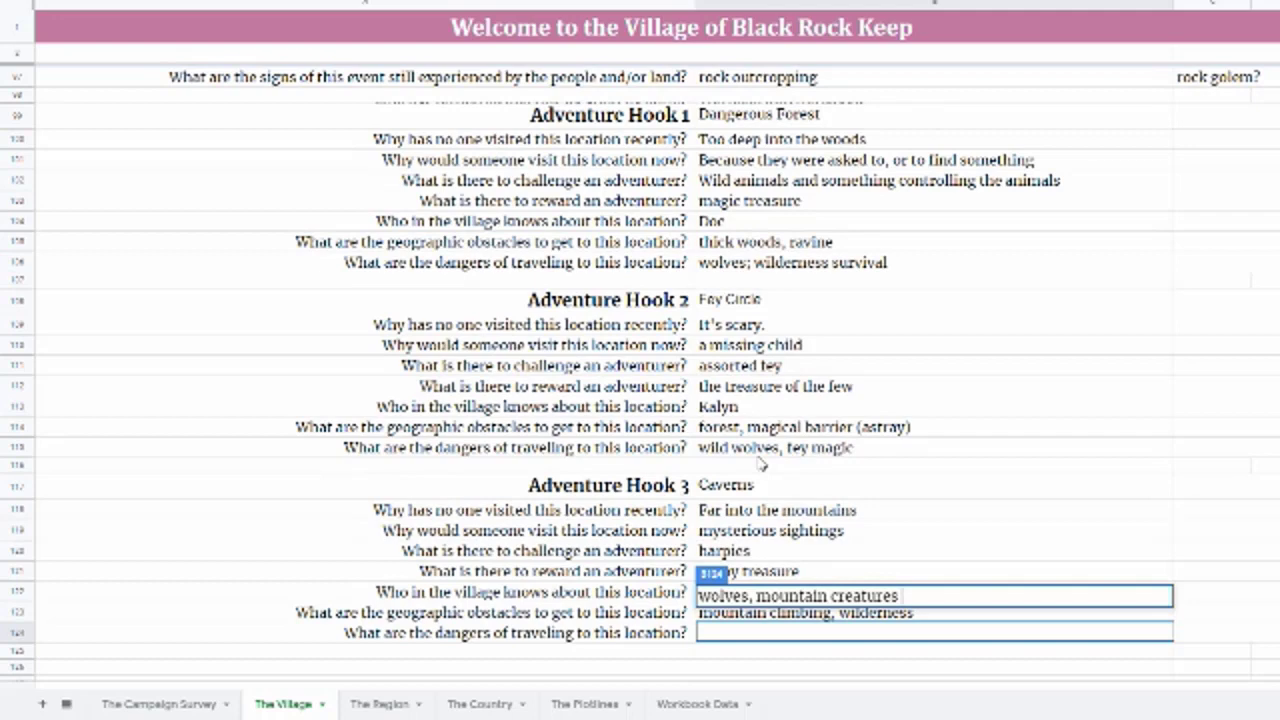
click(1142, 455)
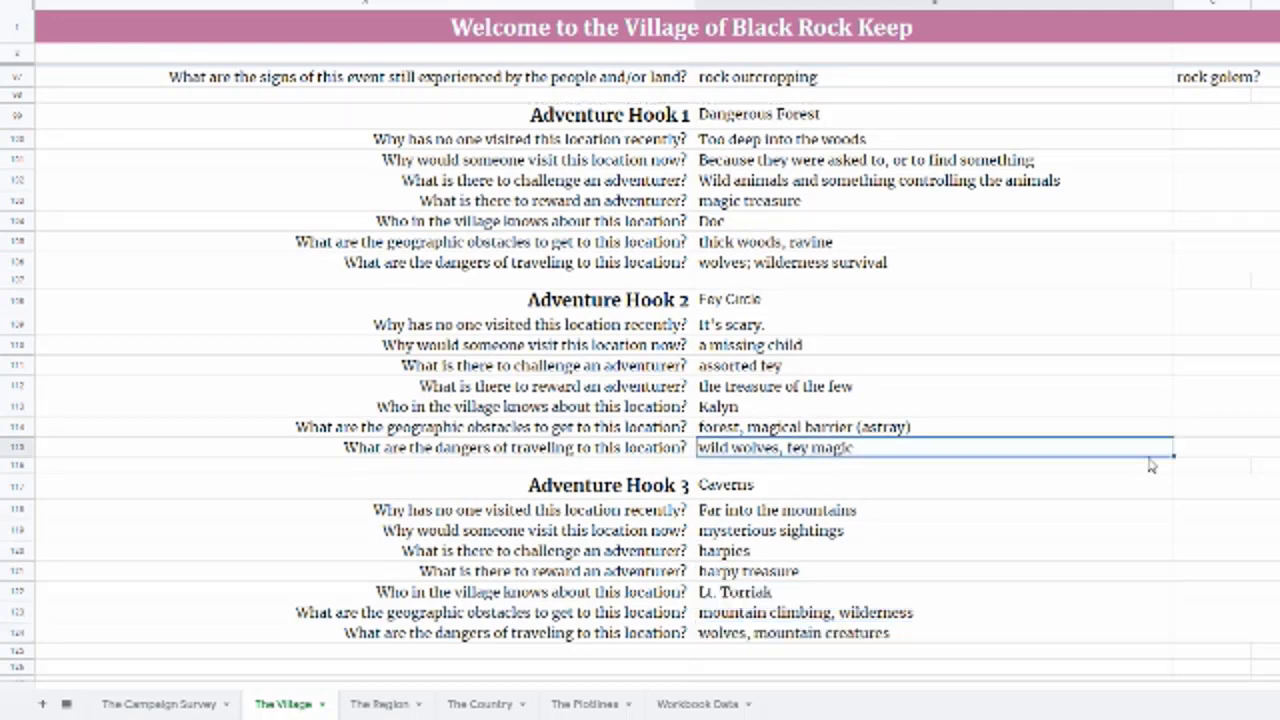
scroll(1113, 518, down, 1)
scroll(1113, 518, down, 2)
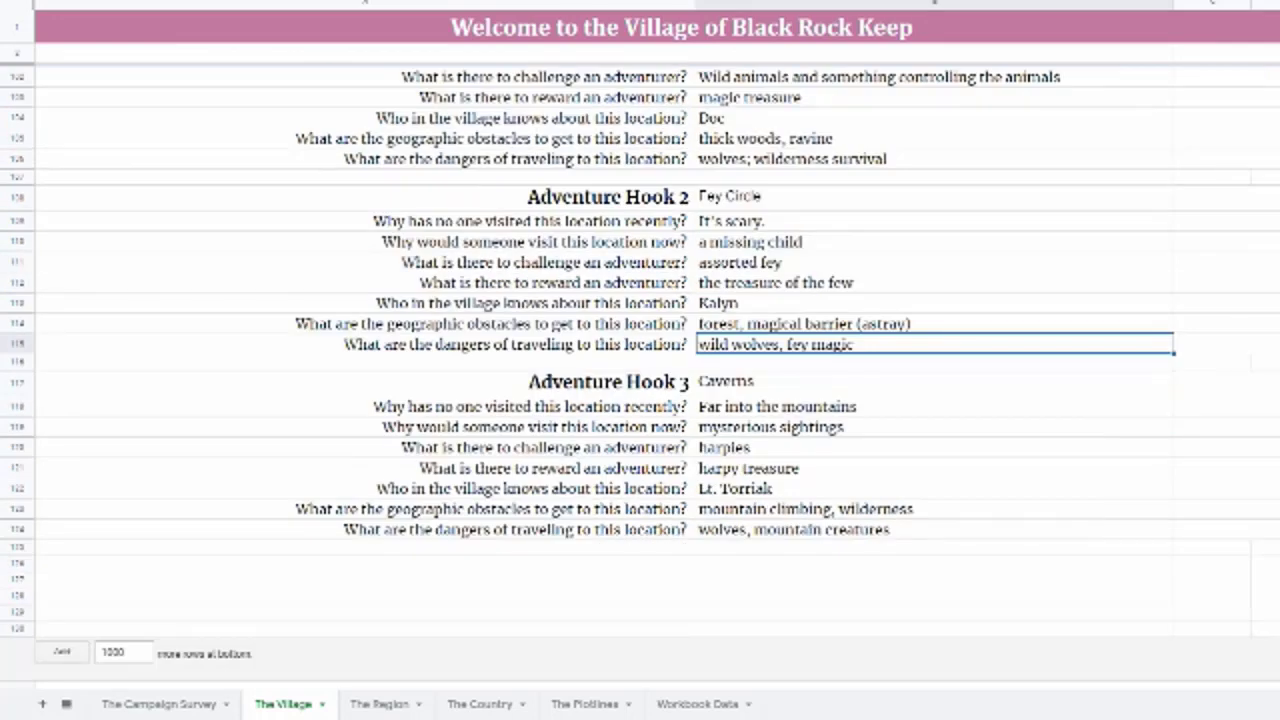